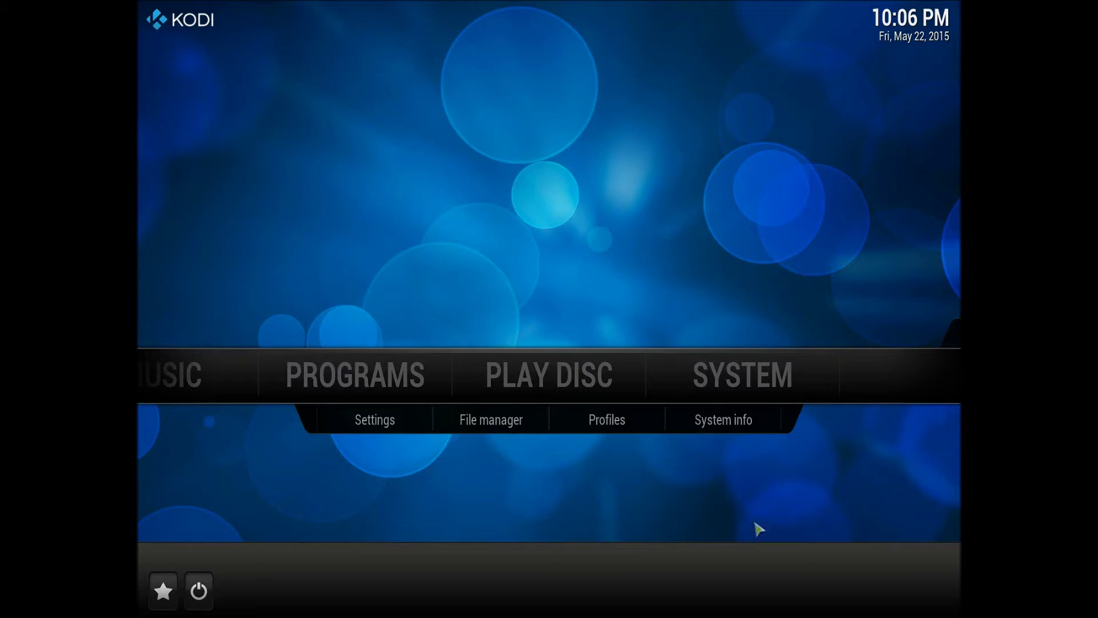
pyautogui.click(753, 523)
pyautogui.click(735, 514)
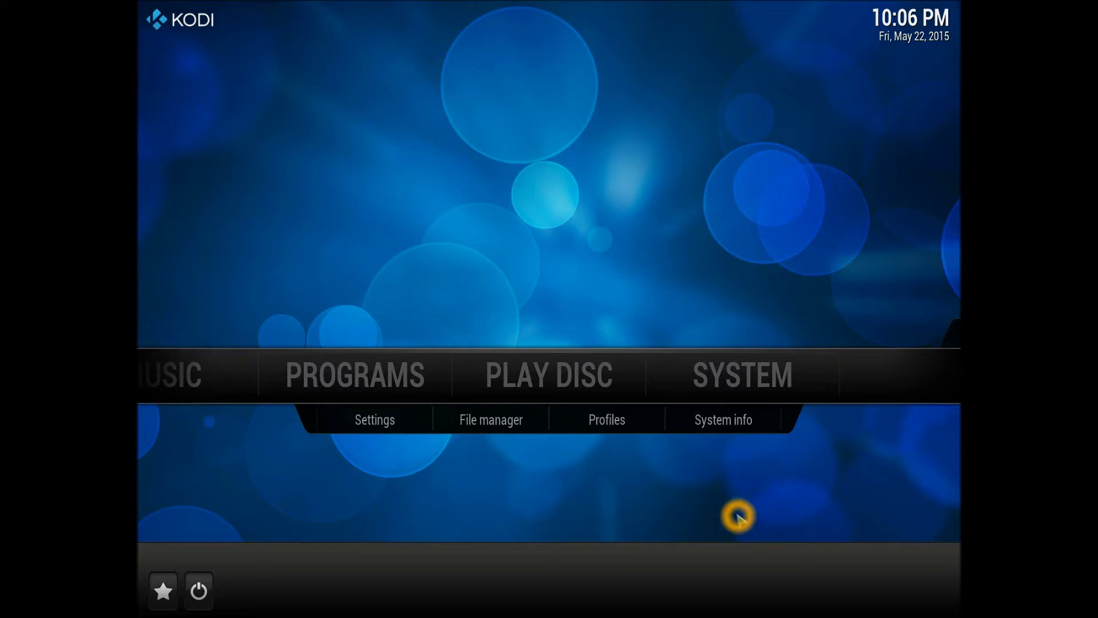
pyautogui.click(736, 515)
pyautogui.click(736, 514)
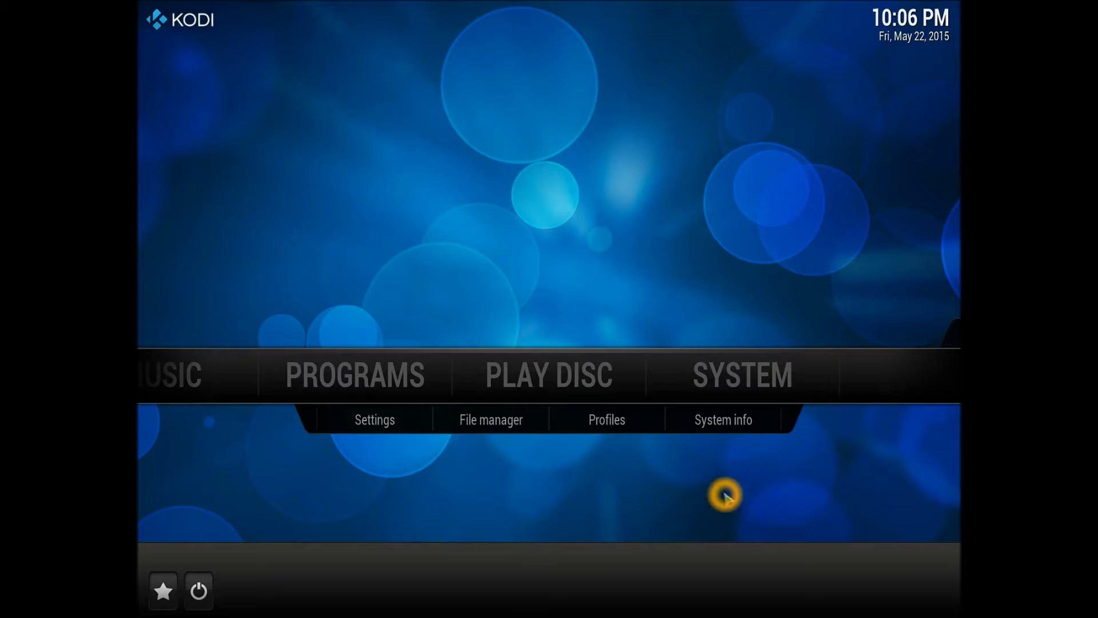
pyautogui.click(722, 487)
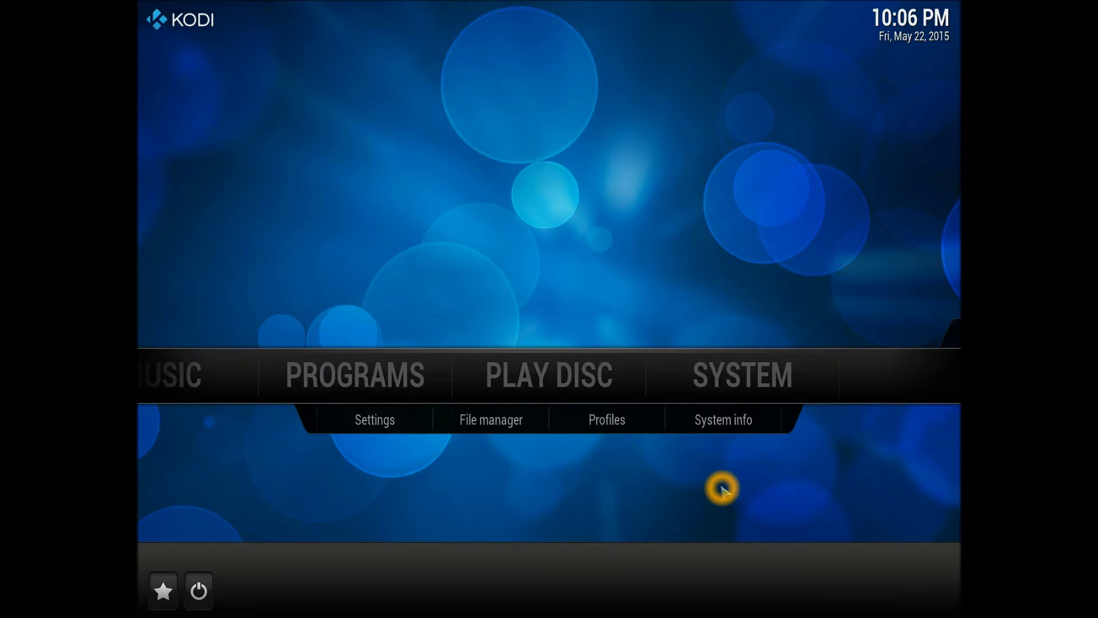
# - Switch to the browser, download repository.bromix.zip from the MediaFire page, and close the archive window that opens
pyautogui.press('super+Tab')
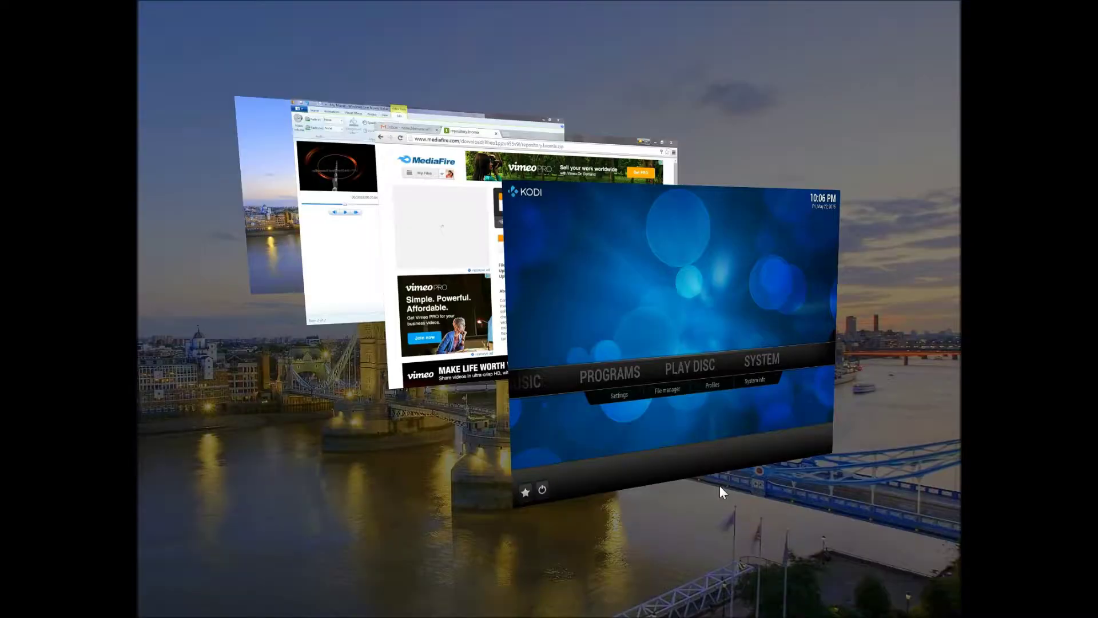
pyautogui.press('super+Tab')
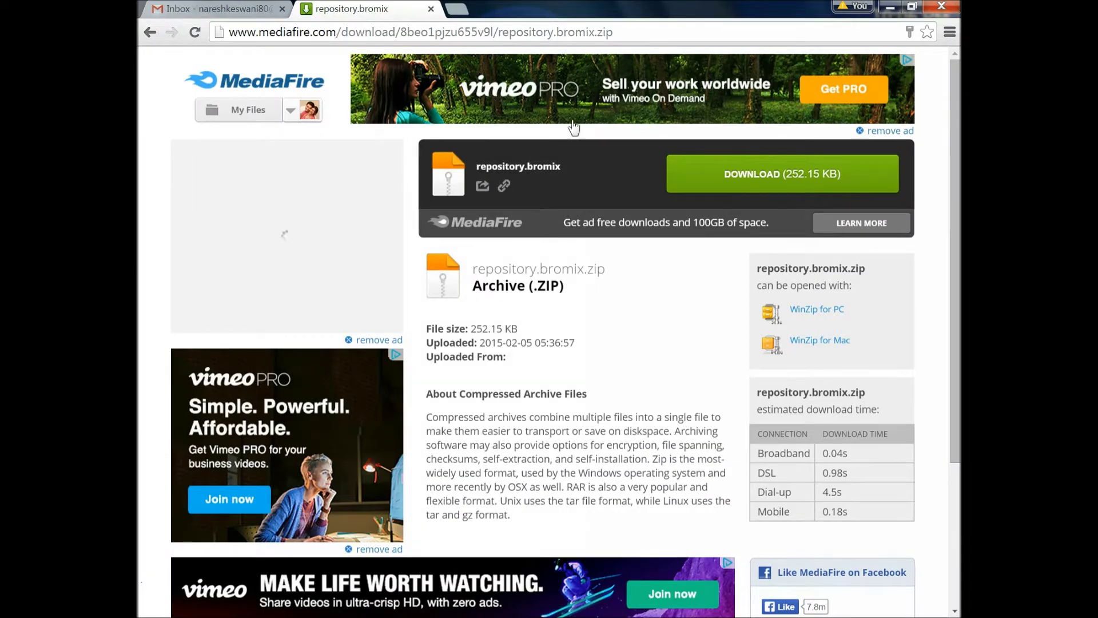
pyautogui.click(766, 183)
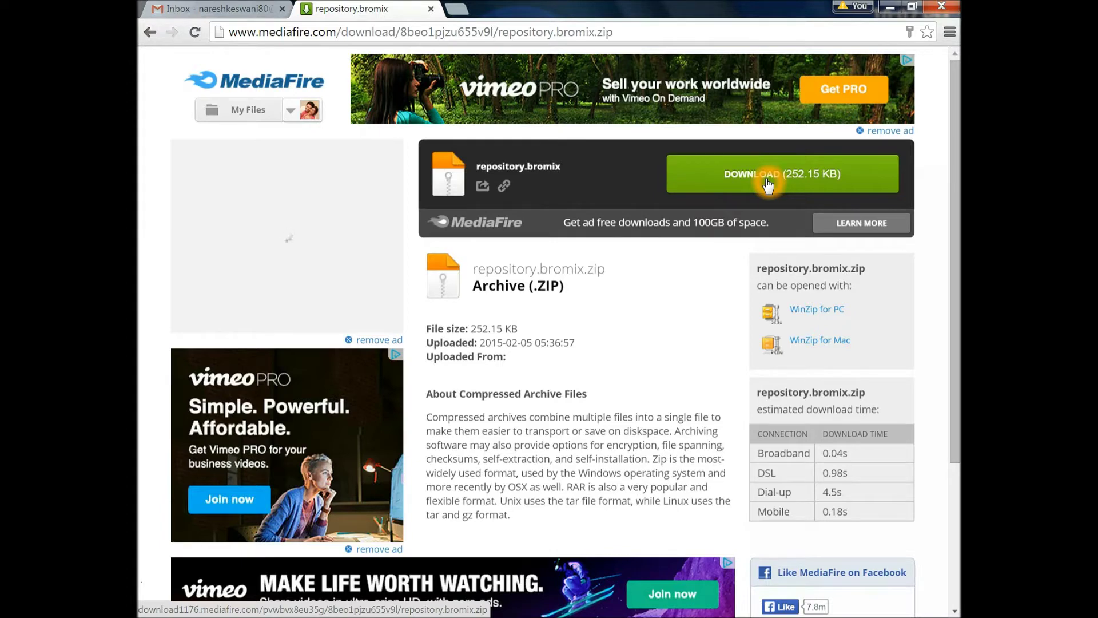
pyautogui.click(768, 184)
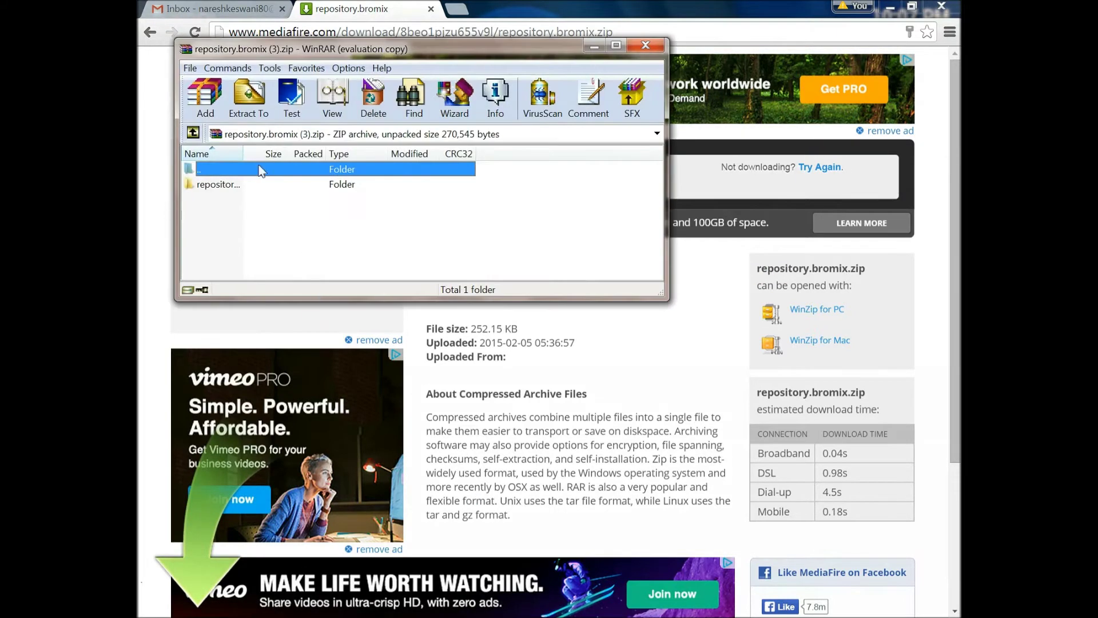
pyautogui.click(520, 178)
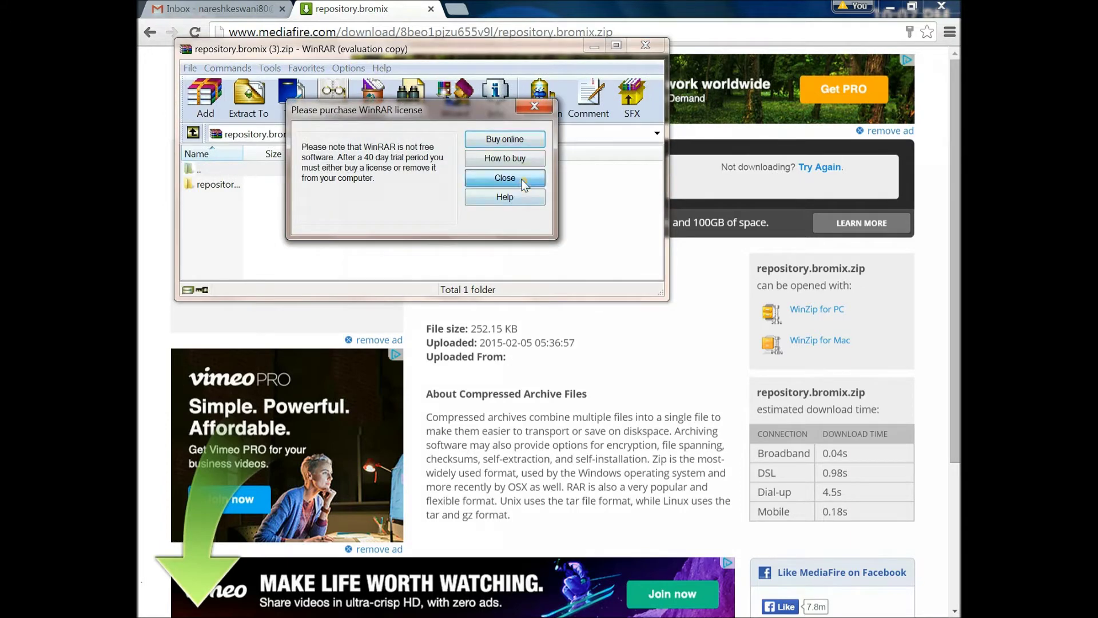
pyautogui.click(645, 45)
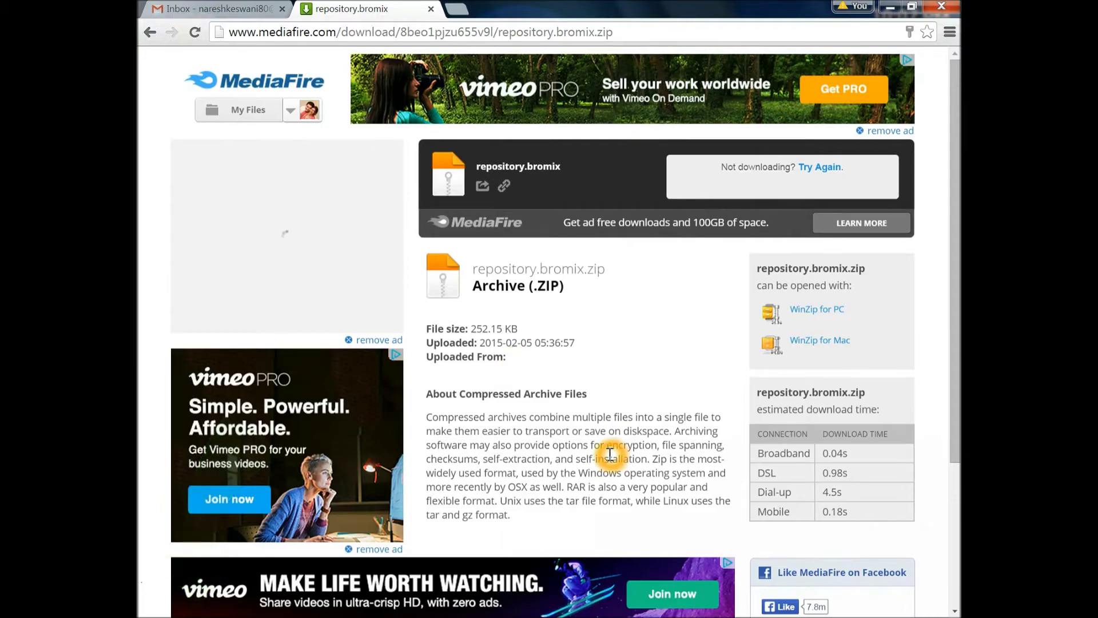
# - Switch back to Kodi and open the system settings
pyautogui.press('super+Tab')
pyautogui.press('super+Tab')
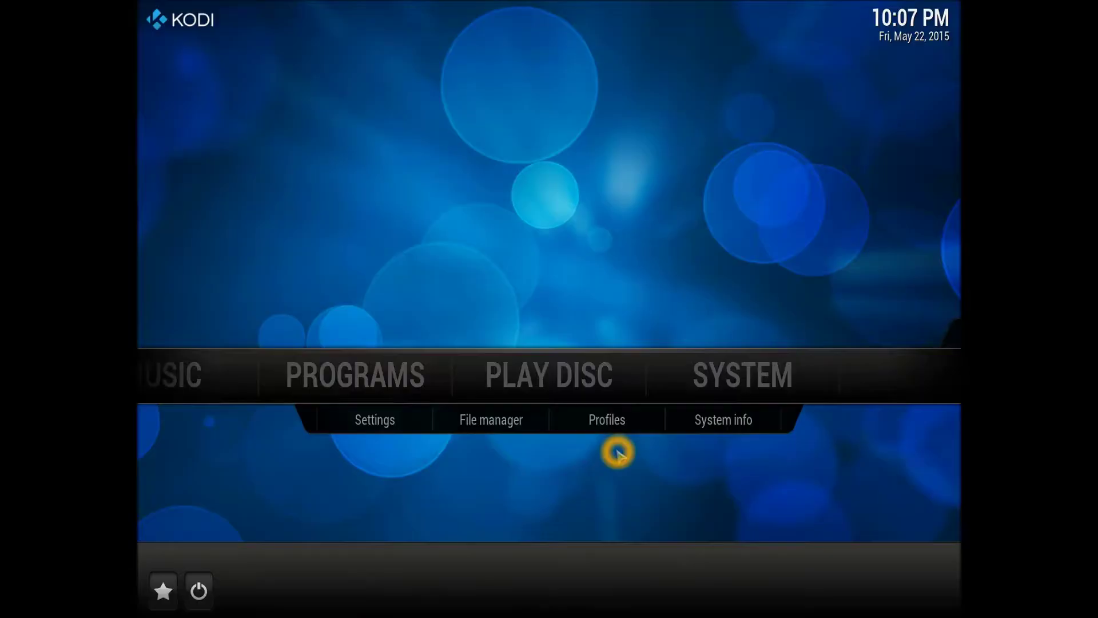
pyautogui.click(740, 390)
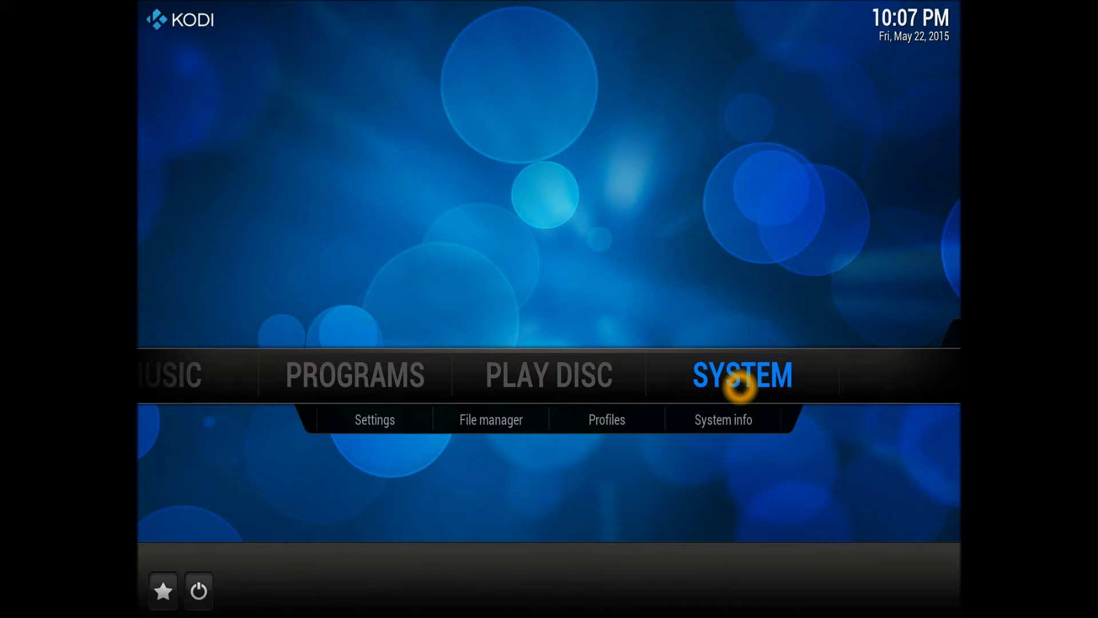
pyautogui.press('Down')
pyautogui.press('Right')
pyautogui.press('Left')
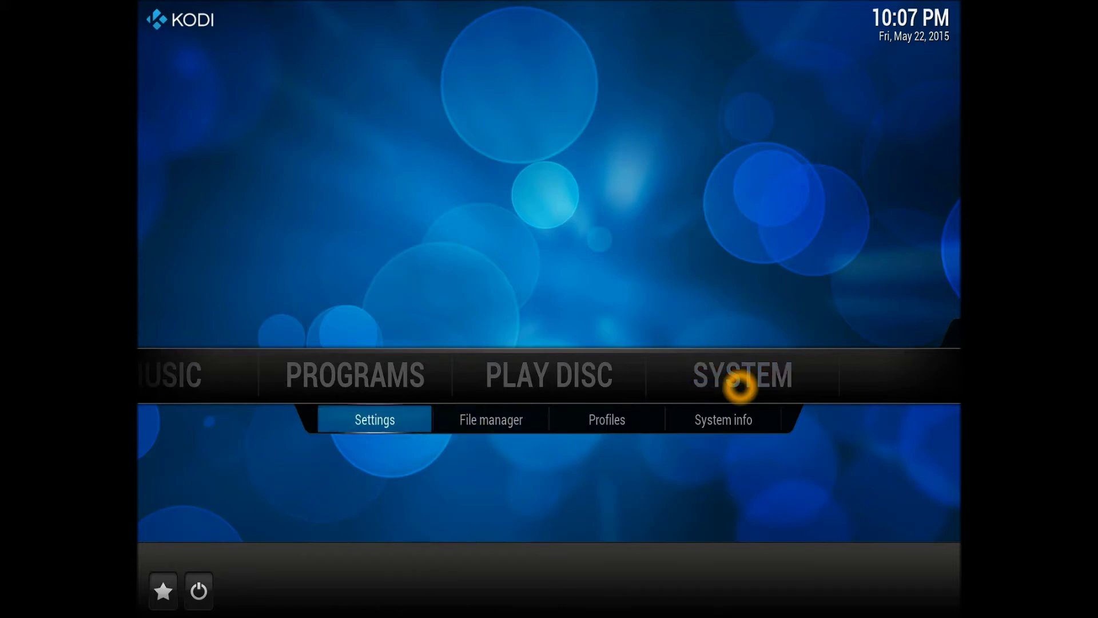
pyautogui.press('Return')
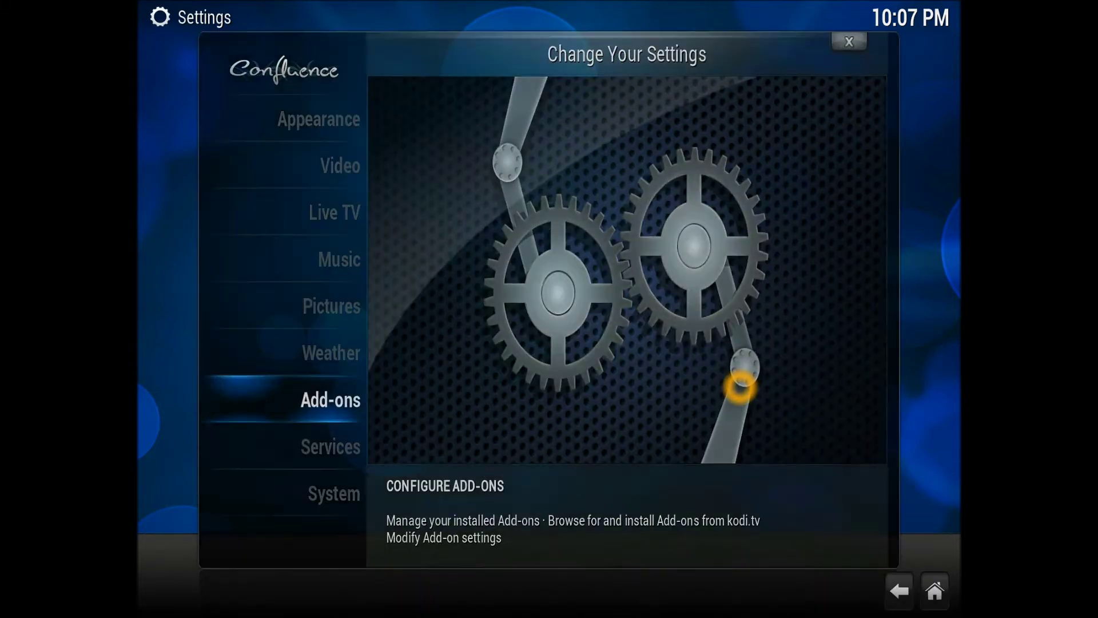
# - Start an add-on installation from a zip file and open the C: (Windows) drive
pyautogui.press('Return')
pyautogui.press('Down')
pyautogui.press('Return')
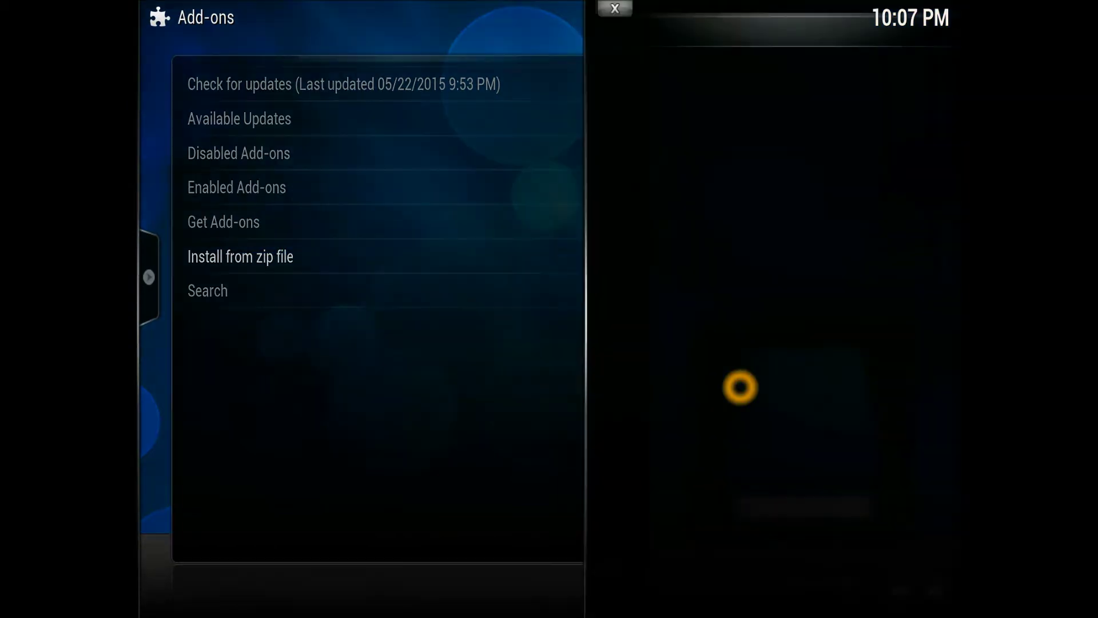
pyautogui.press('Down')
pyautogui.press('Down')
pyautogui.press('Down')
pyautogui.press('Down')
pyautogui.press('Down')
pyautogui.press('Down')
pyautogui.press('Down')
pyautogui.press('Down')
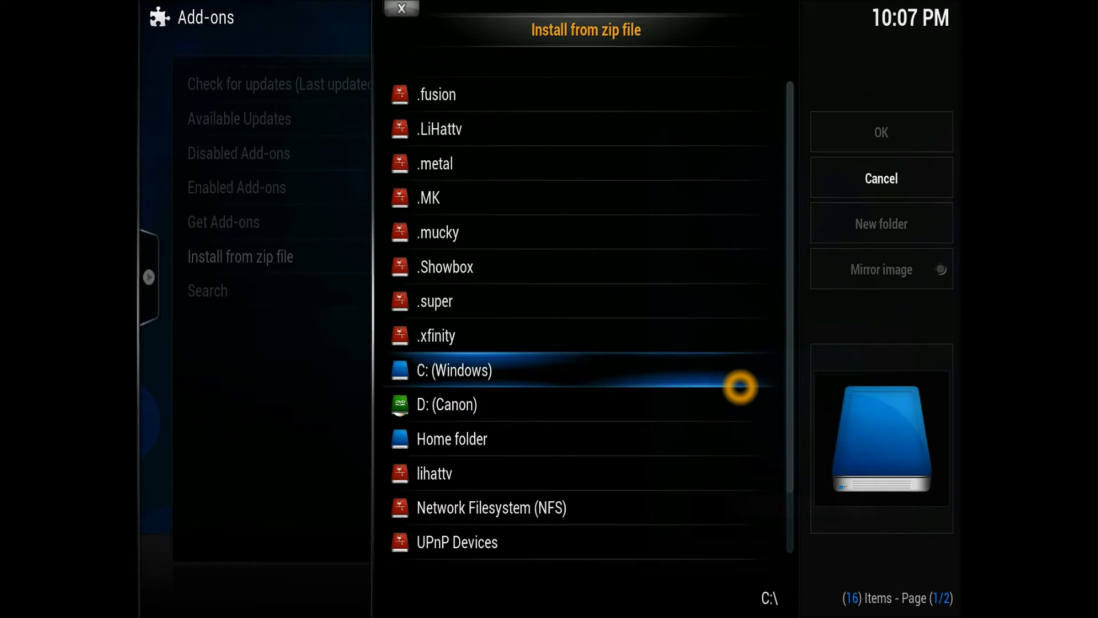
pyautogui.press('Return')
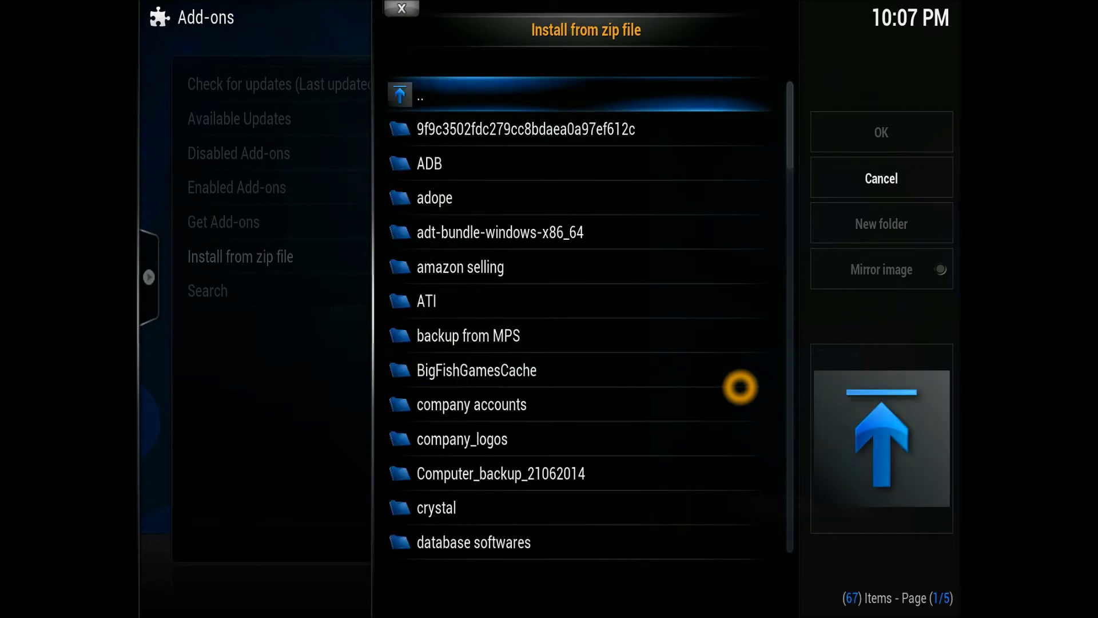
# - Open the XBMC Addons Backups folder on the C: drive
pyautogui.press('Down')
pyautogui.press('Down')
pyautogui.press('Down')
pyautogui.press('Down')
pyautogui.press('Down')
pyautogui.press('Down')
pyautogui.press('Down')
pyautogui.press('Down')
pyautogui.press('Down')
pyautogui.press('Down')
pyautogui.press('Down')
pyautogui.press('Down')
pyautogui.press('Down')
pyautogui.press('Down')
pyautogui.press('Down')
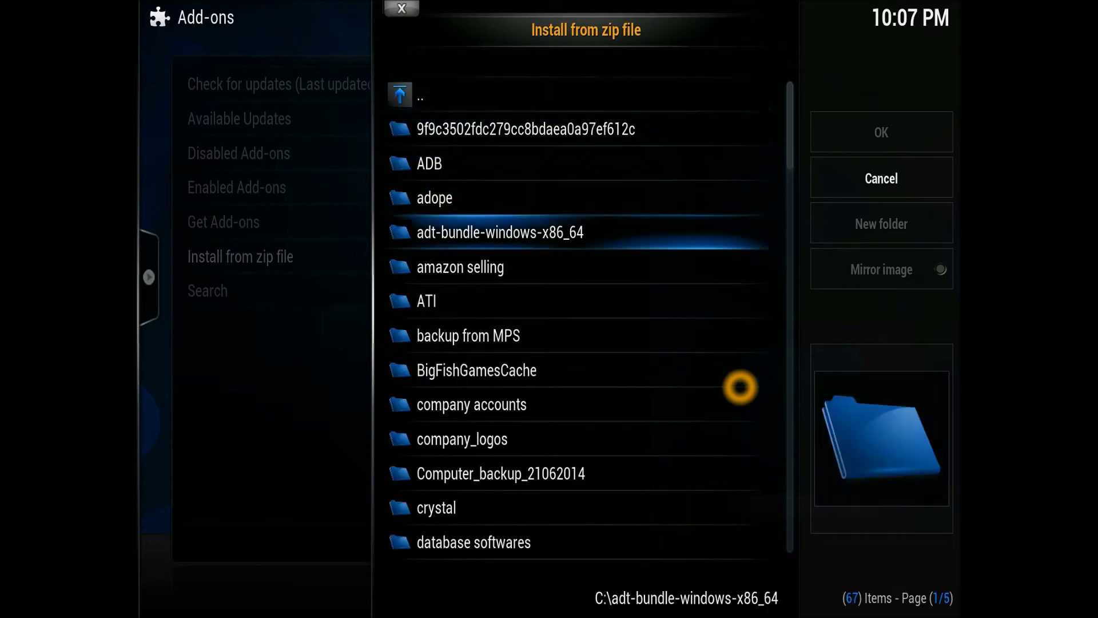
pyautogui.press('Down')
pyautogui.press('Down')
pyautogui.press('Down')
pyautogui.press('Down')
pyautogui.press('Down')
pyautogui.press('Down')
pyautogui.press('Down')
pyautogui.press('Down')
pyautogui.press('Down')
pyautogui.press('Down')
pyautogui.press('Down')
pyautogui.press('Down')
pyautogui.press('Down')
pyautogui.press('Down')
pyautogui.press('Down')
pyautogui.press('Down')
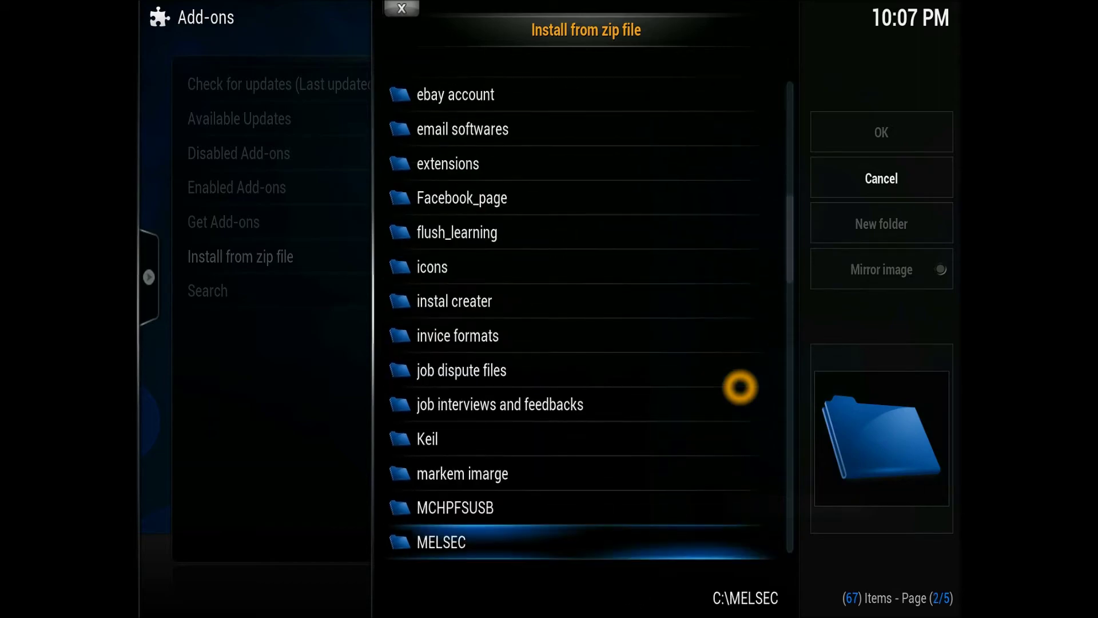
pyautogui.press('Down')
pyautogui.press('Down')
pyautogui.press('Down')
pyautogui.press('Down')
pyautogui.press('Down')
pyautogui.press('Down')
pyautogui.press('Down')
pyautogui.press('Down')
pyautogui.press('Down')
pyautogui.press('Down')
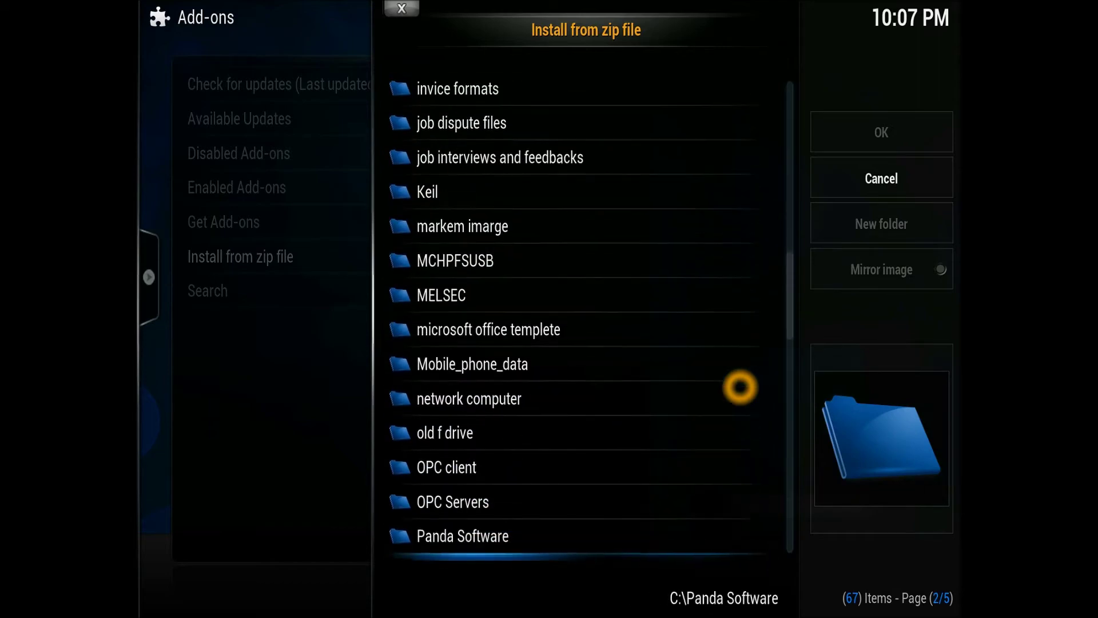
pyautogui.press('Up')
pyautogui.press('Down')
pyautogui.press('Down')
pyautogui.press('Down')
pyautogui.press('Down')
pyautogui.press('Down')
pyautogui.press('Down')
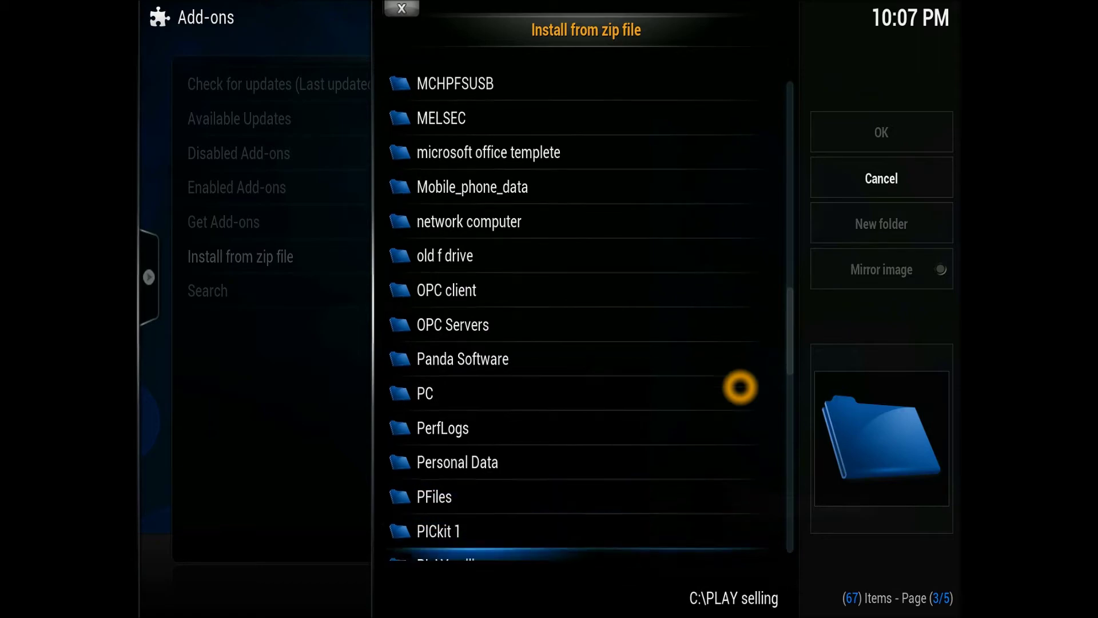
pyautogui.press('Down')
pyautogui.press('Down')
pyautogui.press('Down')
pyautogui.press('Down')
pyautogui.press('Down')
pyautogui.press('Down')
pyautogui.press('Down')
pyautogui.press('Down')
pyautogui.press('Down')
pyautogui.press('Down')
pyautogui.press('Down')
pyautogui.press('Down')
pyautogui.press('Down')
pyautogui.press('Down')
pyautogui.press('Down')
pyautogui.press('Down')
pyautogui.press('Down')
pyautogui.press('Down')
pyautogui.press('Down')
pyautogui.press('Down')
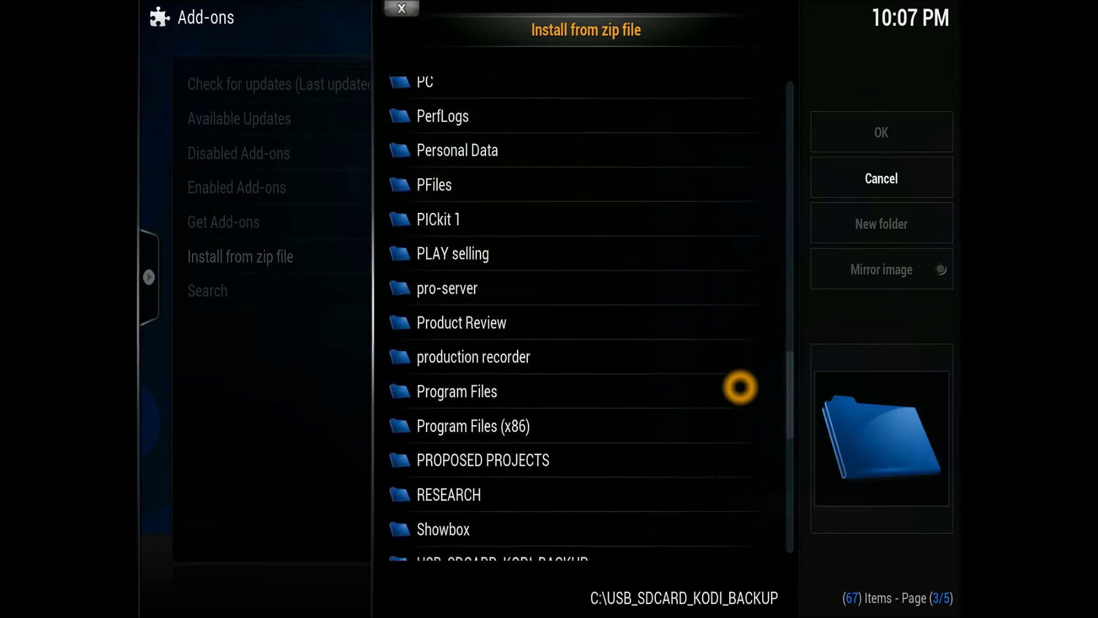
pyautogui.press('Down')
pyautogui.press('Up')
pyautogui.press('Up')
pyautogui.press('Up')
pyautogui.press('Up')
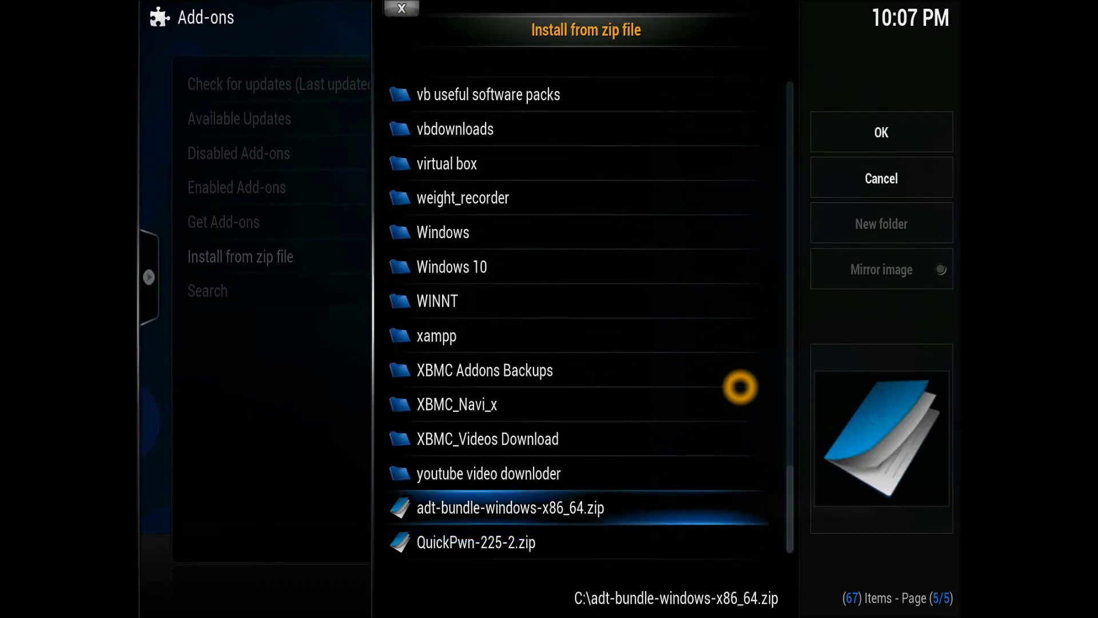
pyautogui.press('Down')
pyautogui.press('Up')
pyautogui.press('Up')
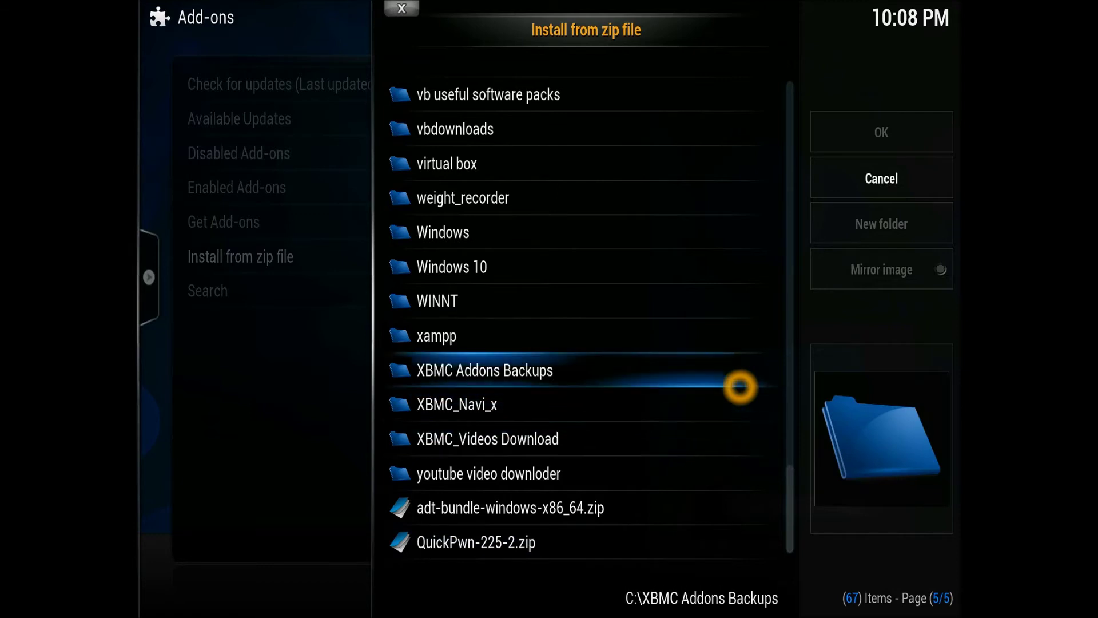
pyautogui.press('Return')
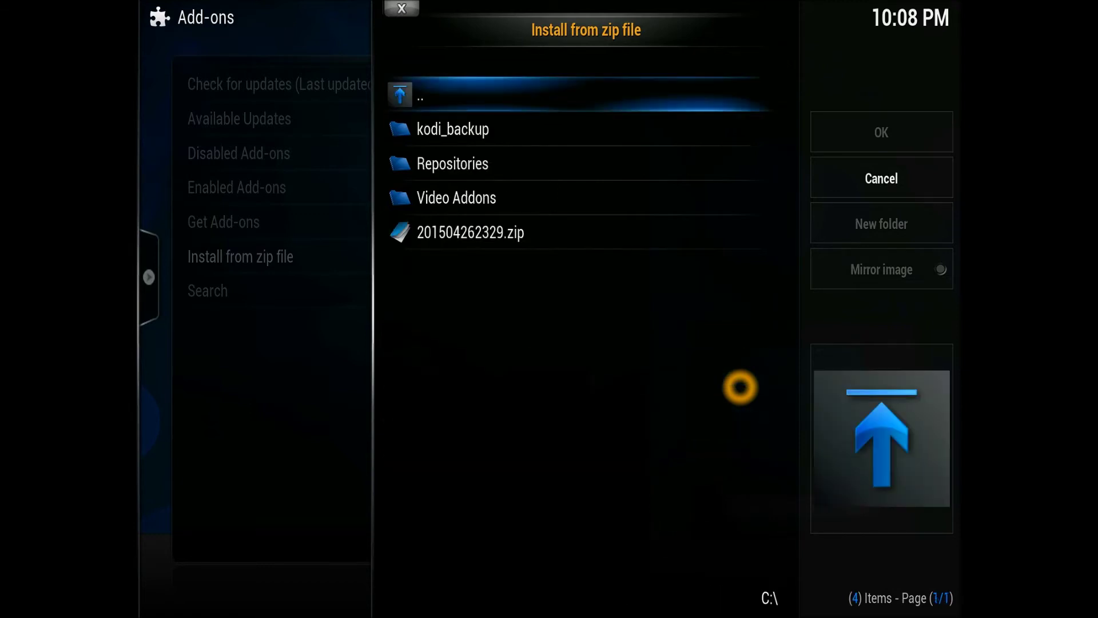
# - Install repository.bromix.zip from the Repositories folder
pyautogui.press('Down')
pyautogui.press('Down')
pyautogui.press('Return')
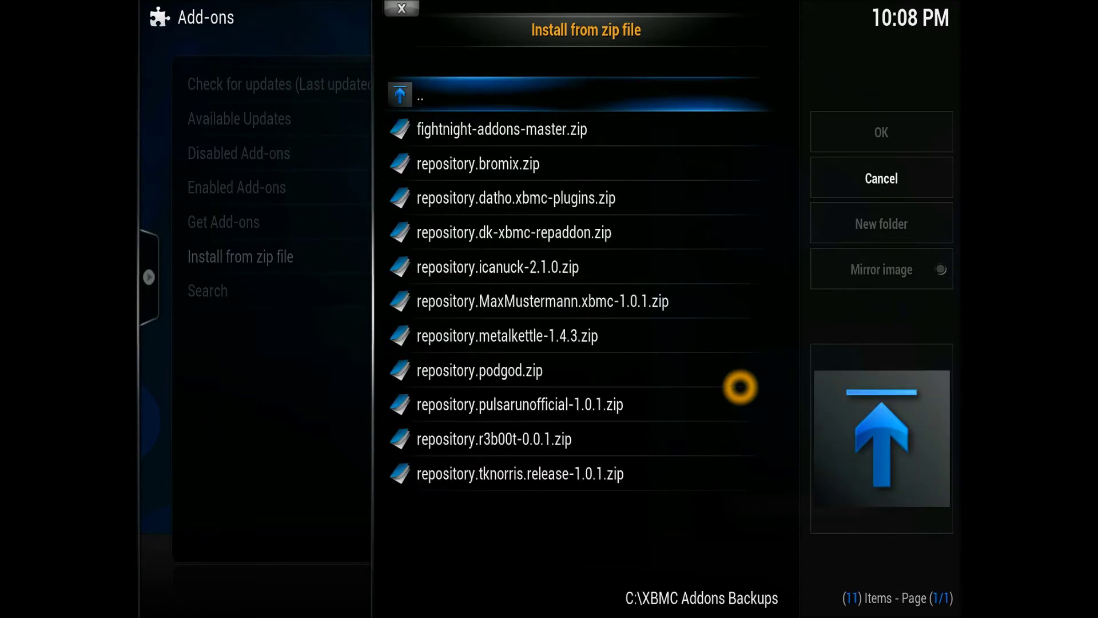
pyautogui.press('Down')
pyautogui.press('Down')
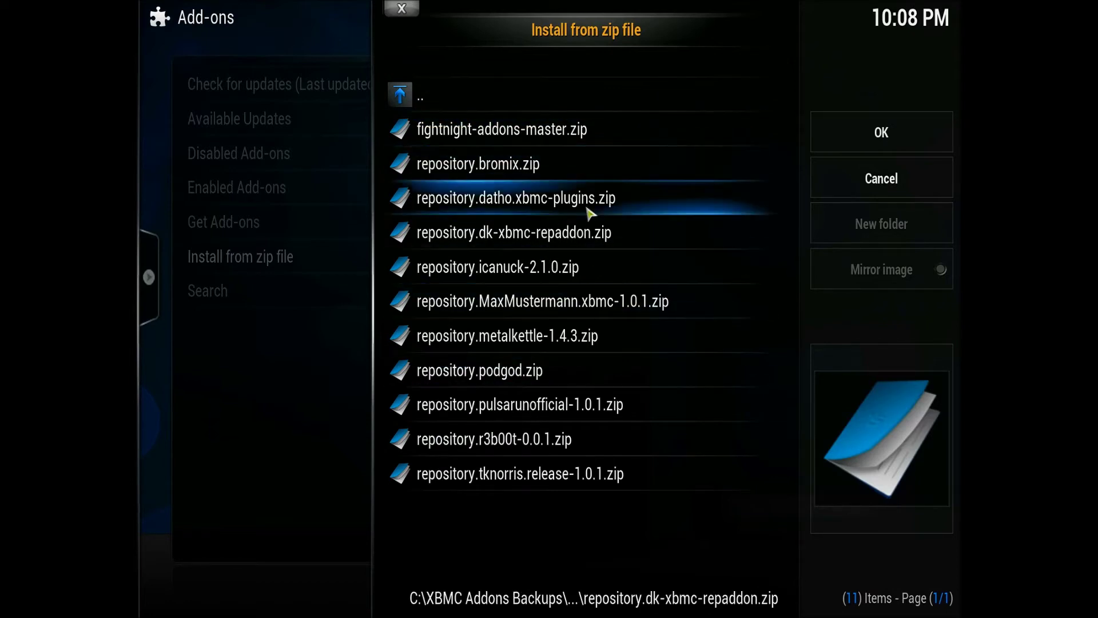
pyautogui.click(542, 164)
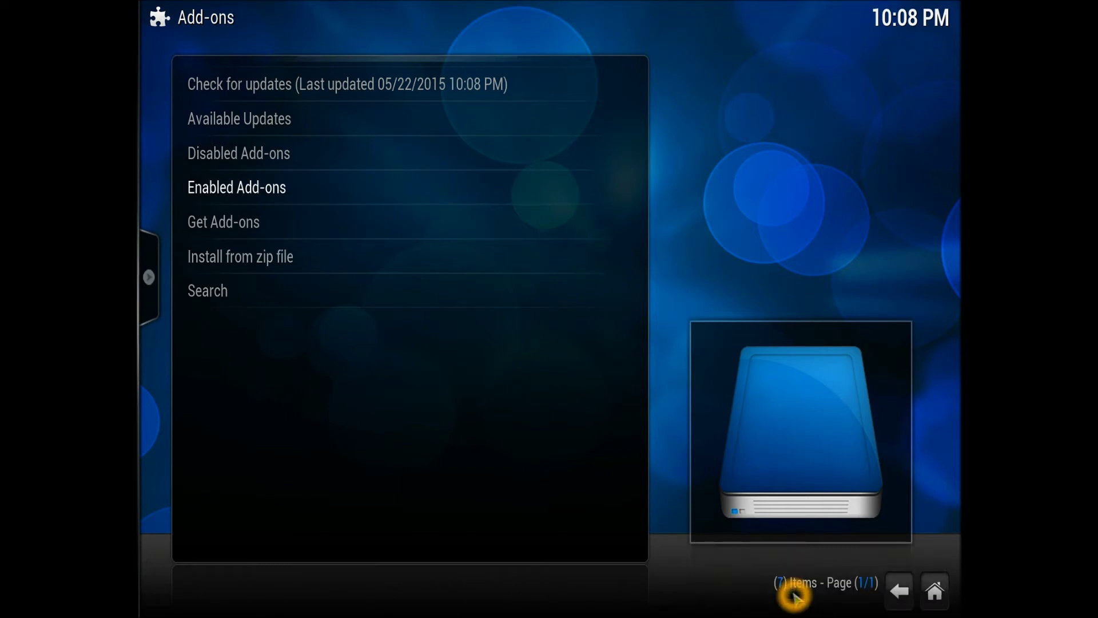
# - Open the Get Add-ons list and select the Bromix Add-ons repository
pyautogui.press('Down')
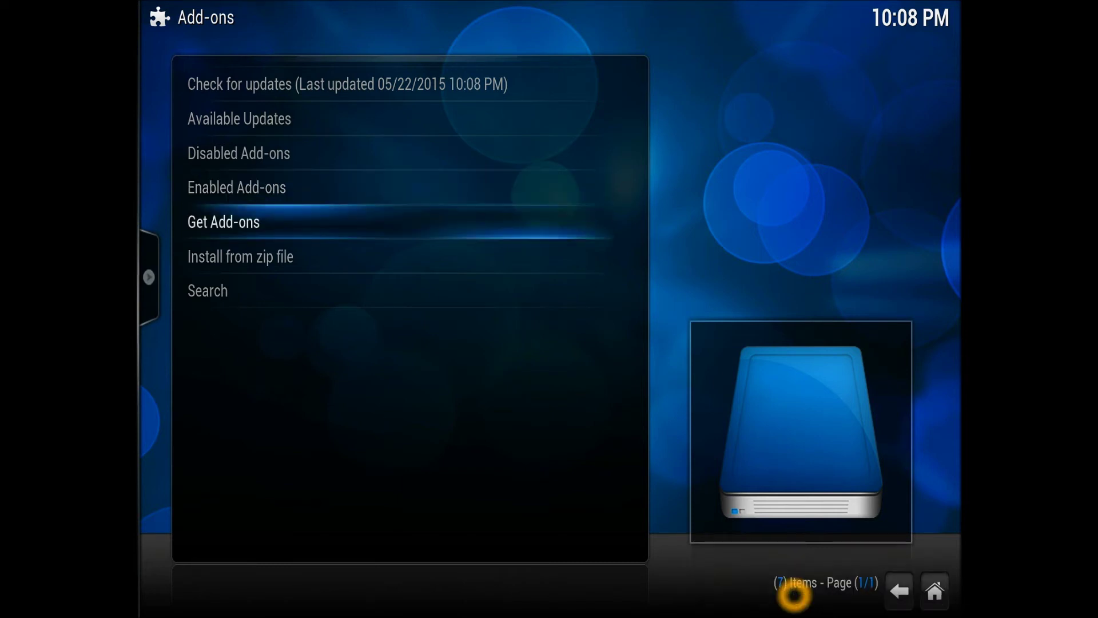
pyautogui.press('Return')
pyautogui.press('Down')
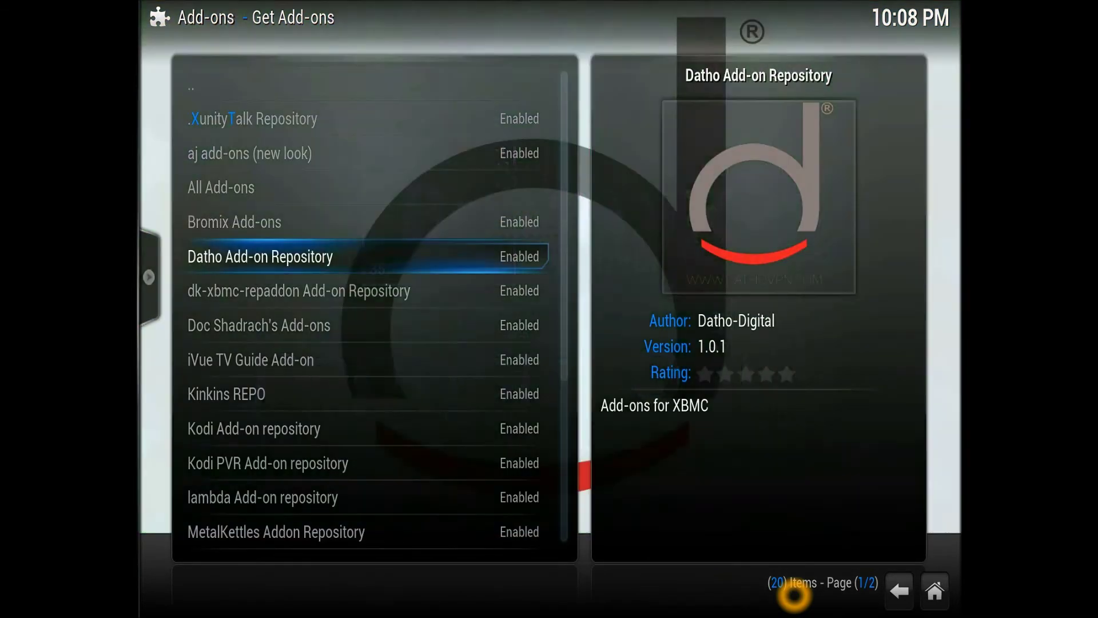
pyautogui.press('Up')
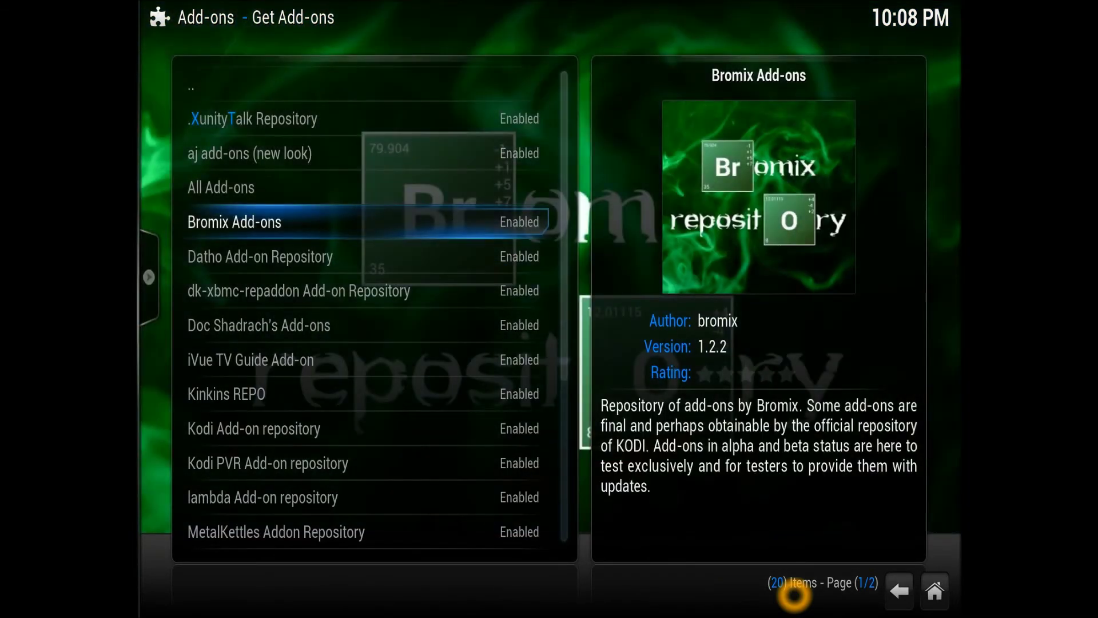
# - View the add-on information of the Bromix Add-ons repository and return to the repository list
pyautogui.press('c')
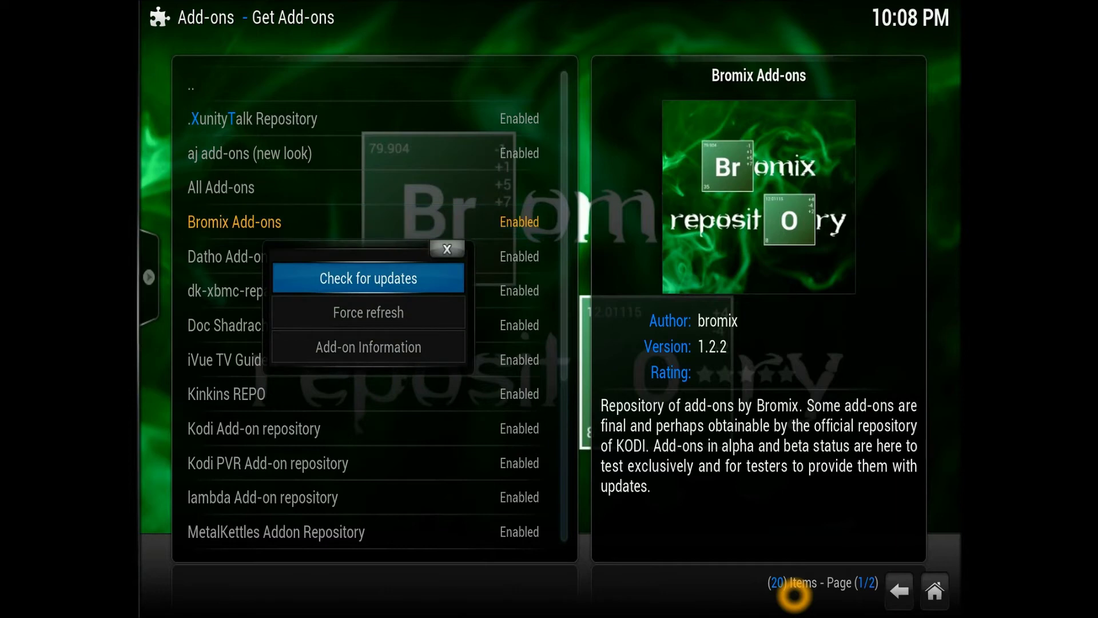
pyautogui.press('Down')
pyautogui.press('Down')
pyautogui.press('Return')
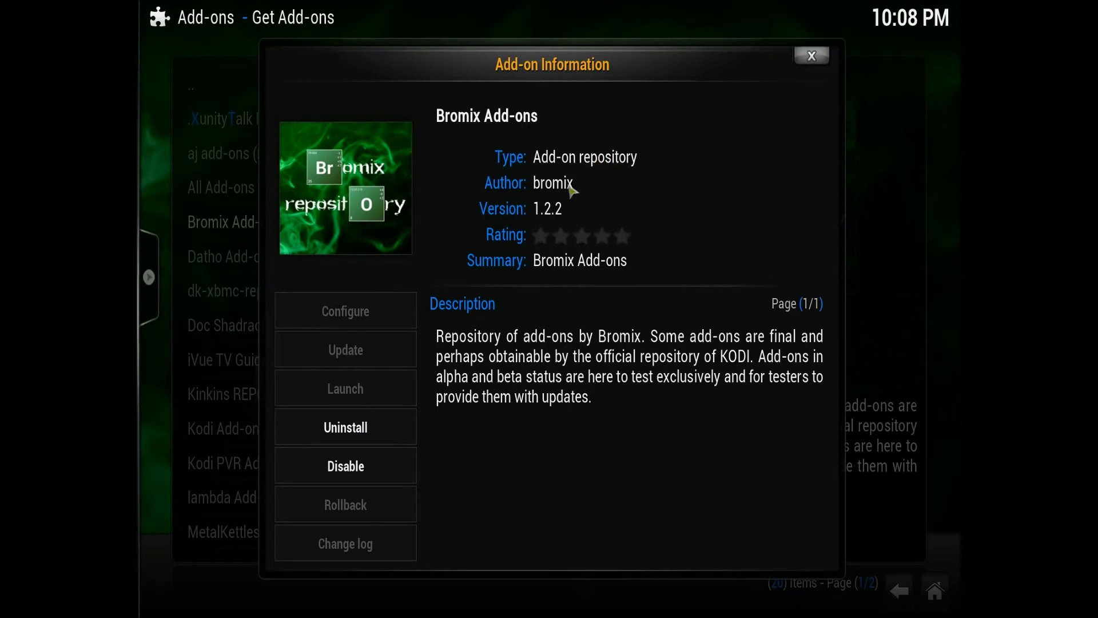
pyautogui.click(535, 220)
pyautogui.click(452, 470)
pyautogui.rightClick(452, 470)
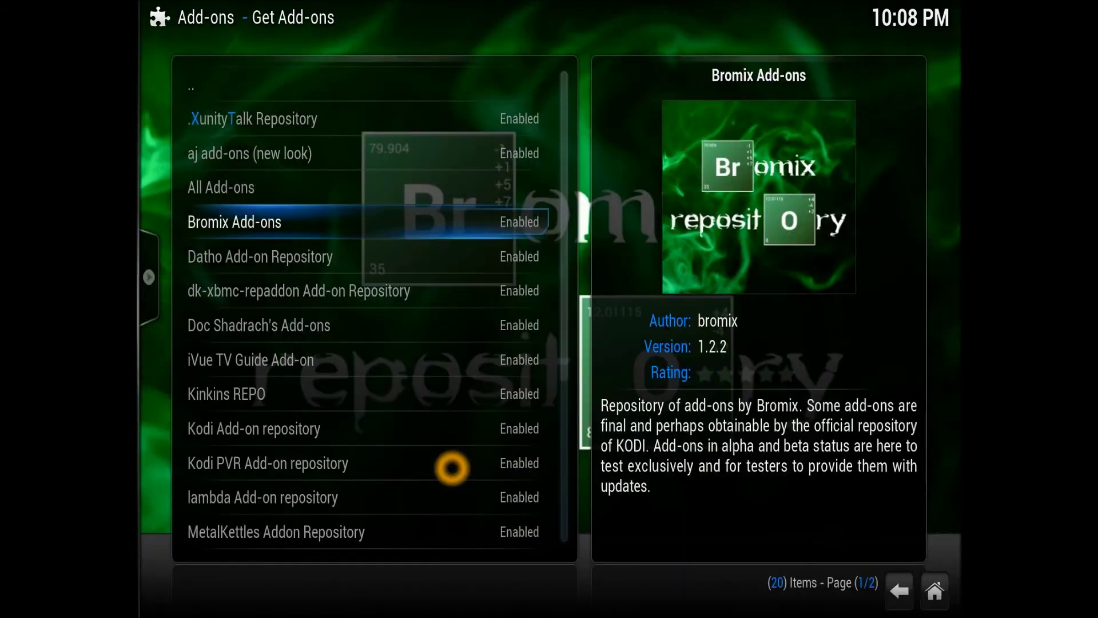
# - Open the Bromix Add-ons repository and look over its add-on categories
pyautogui.press('Return')
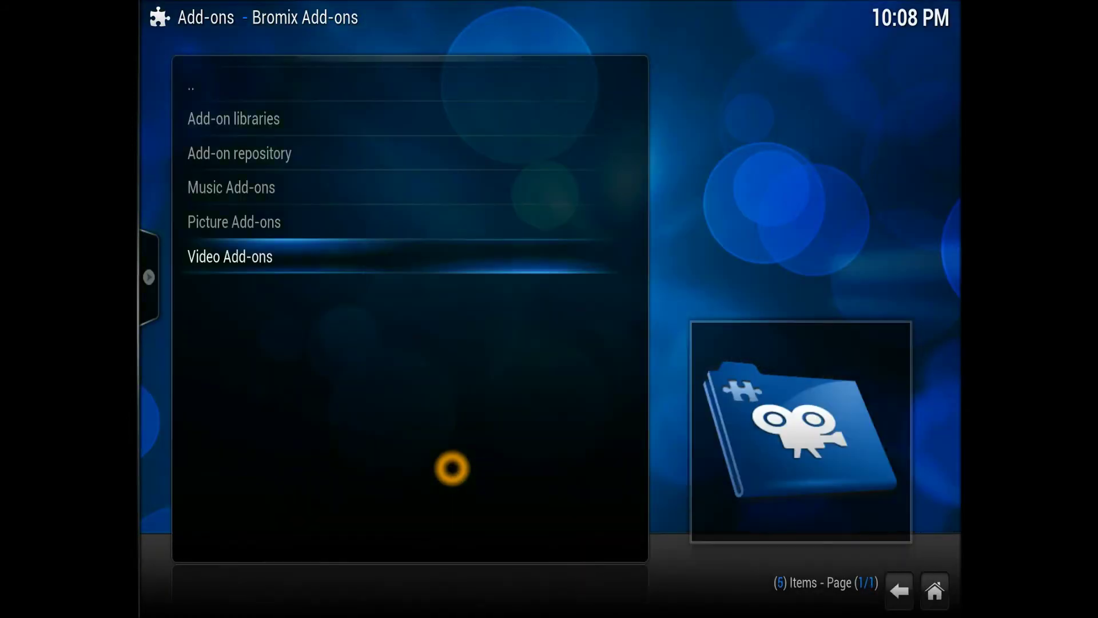
pyautogui.press('Up')
pyautogui.press('Up')
pyautogui.press('Up')
pyautogui.press('Up')
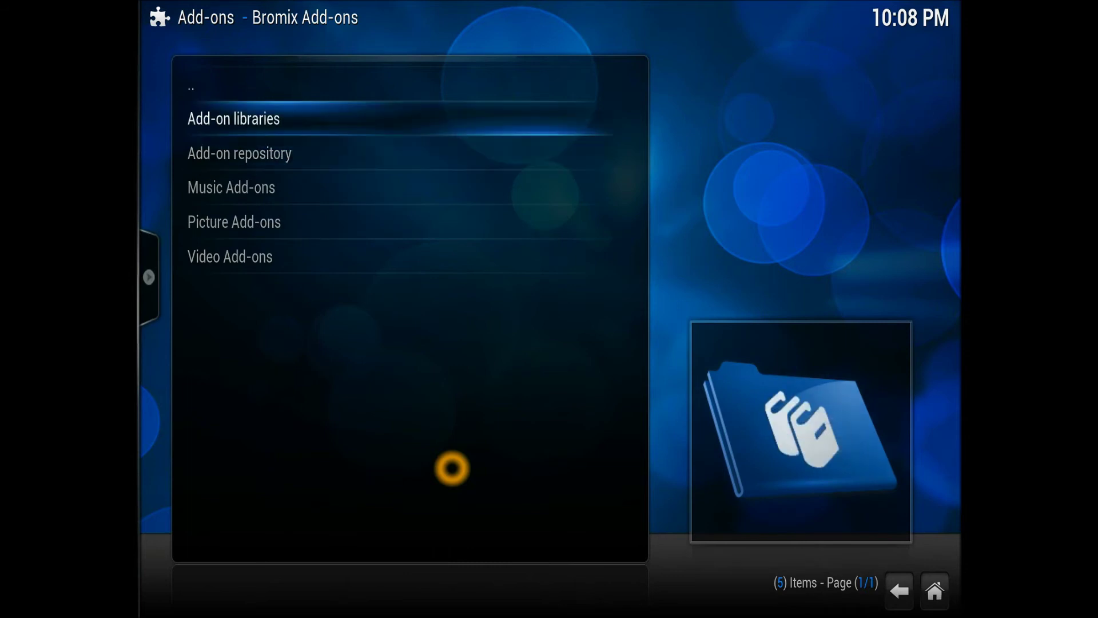
pyautogui.press('Down')
pyautogui.press('Down')
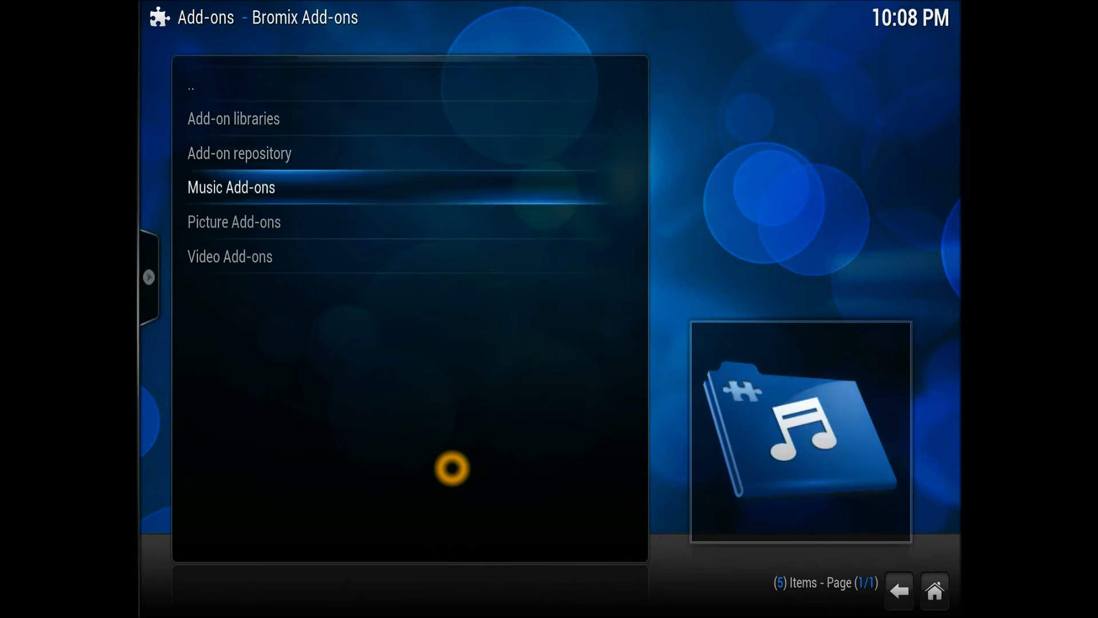
# - View the contents of the Music Add-ons and Picture Add-ons categories, returning to the category list
pyautogui.press('Down')
pyautogui.press('Up')
pyautogui.press('Return')
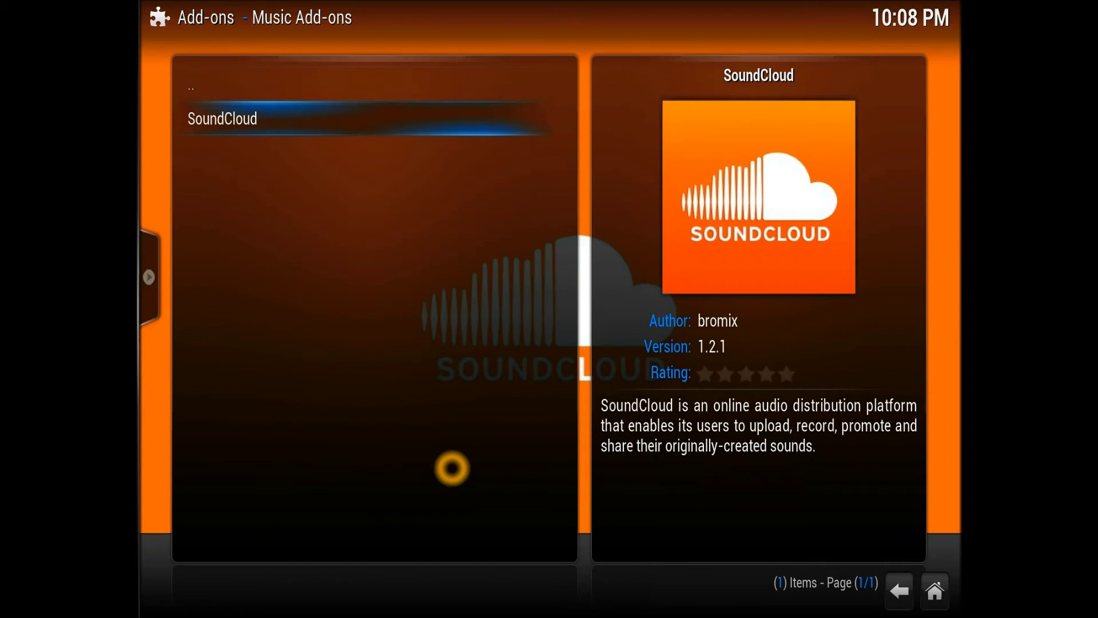
pyautogui.press('BackSpace')
pyautogui.press('Down')
pyautogui.press('Return')
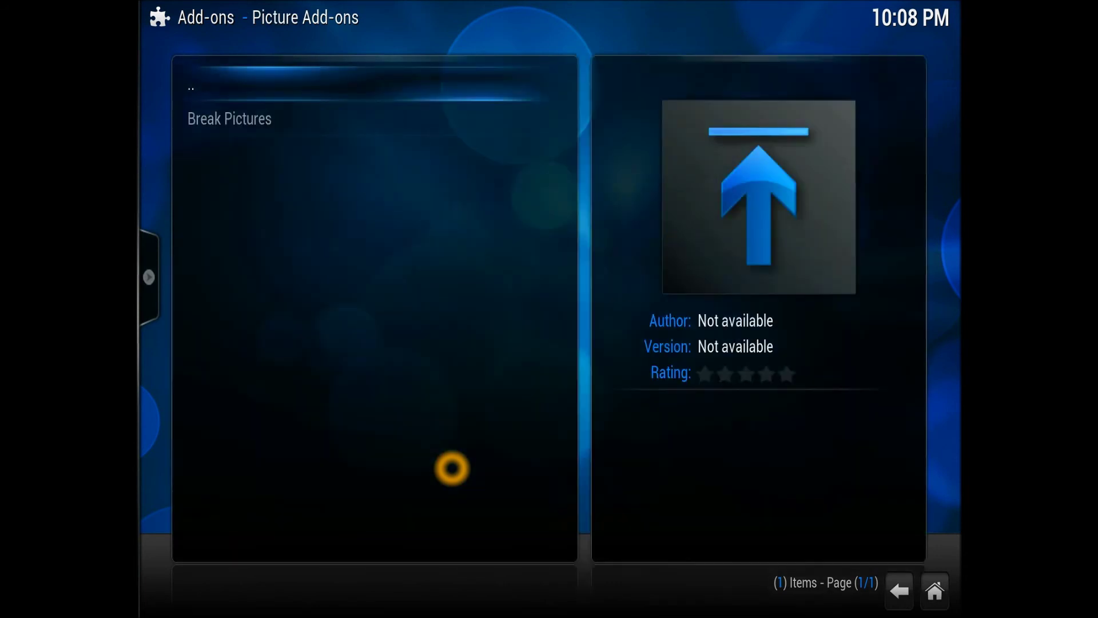
pyautogui.press('BackSpace')
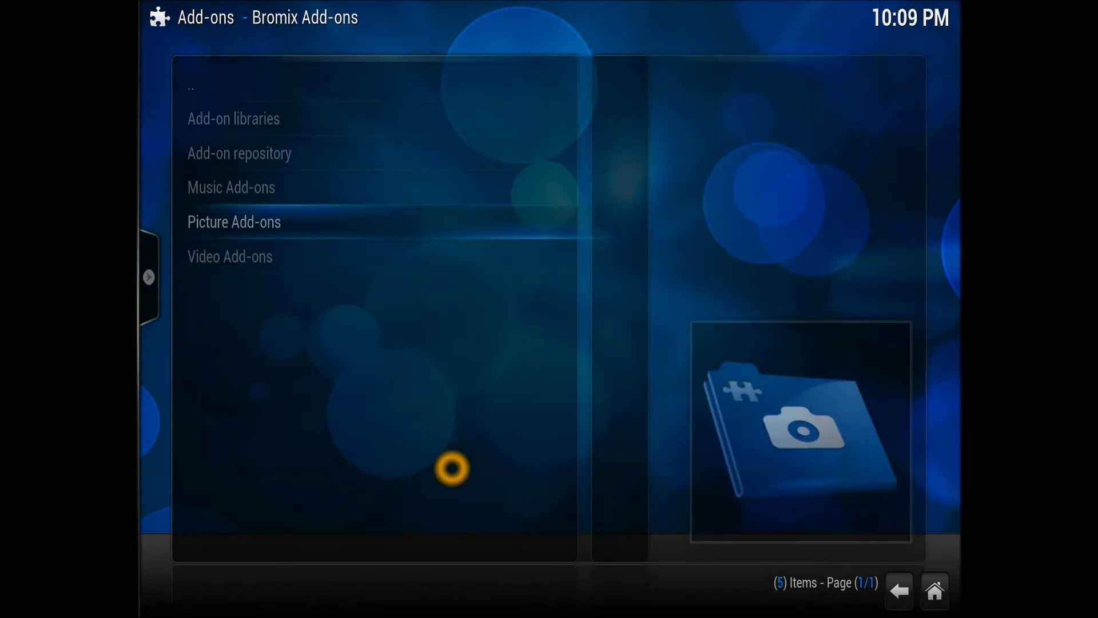
# - Open the Video Add-ons category of the Bromix repository
pyautogui.press('Down')
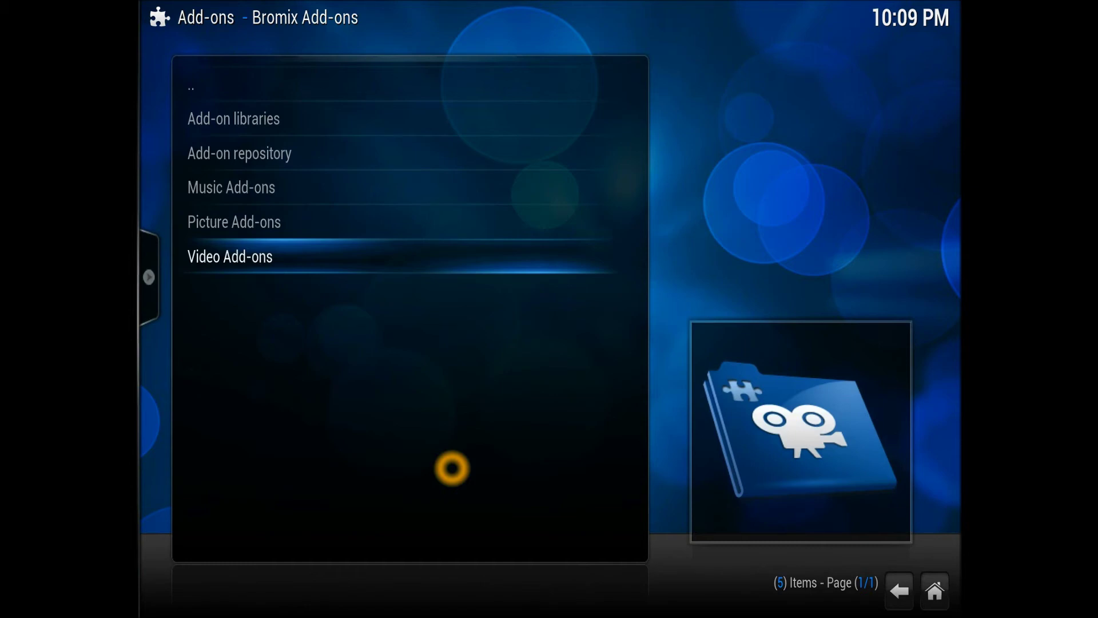
pyautogui.press('Return')
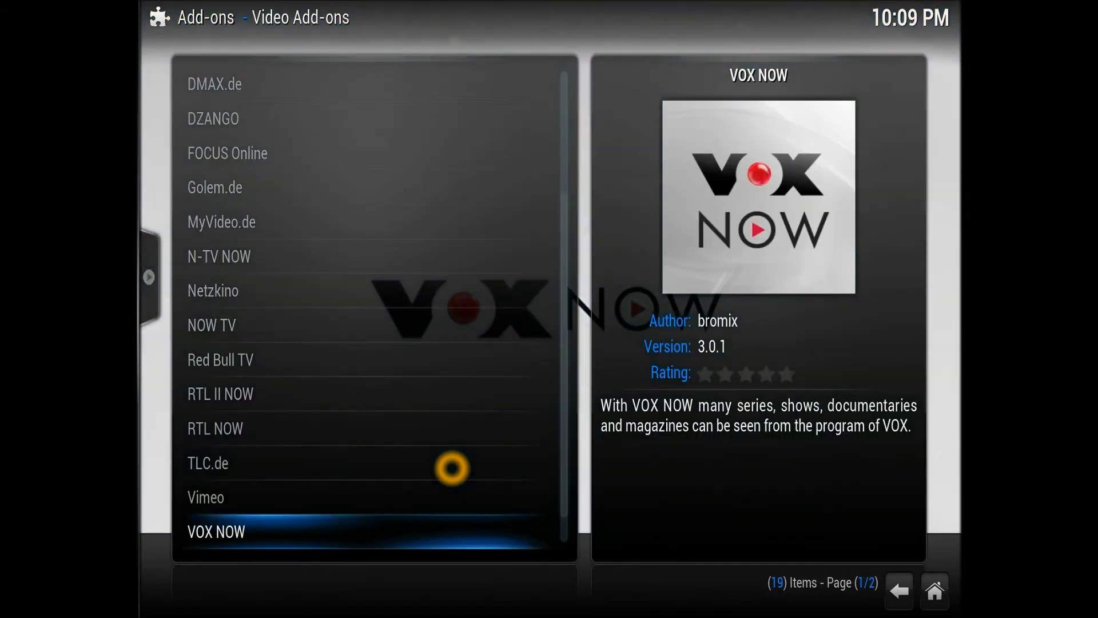
# - Examine the available video add-ons and their descriptions, from MyVideo.de through to VOX NOW and YouTube
pyautogui.press('Up')
pyautogui.press('Up')
pyautogui.press('Up')
pyautogui.press('Up')
pyautogui.press('Up')
pyautogui.press('Up')
pyautogui.press('Up')
pyautogui.press('Up')
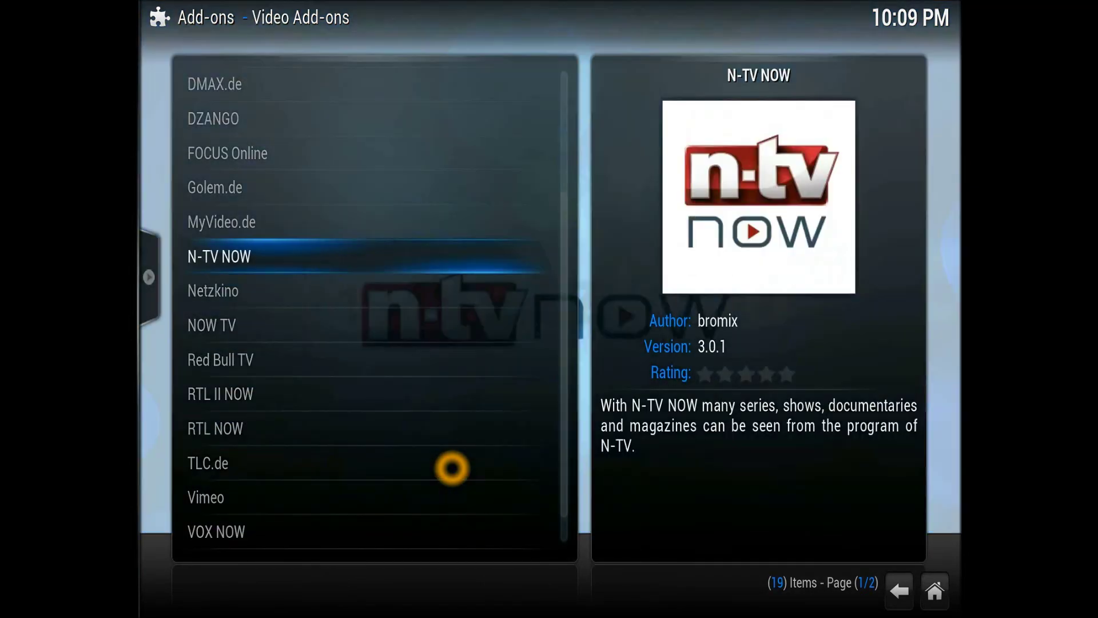
pyautogui.press('Up')
pyautogui.press('Up')
pyautogui.press('Down')
pyautogui.press('Down')
pyautogui.press('Down')
pyautogui.press('Down')
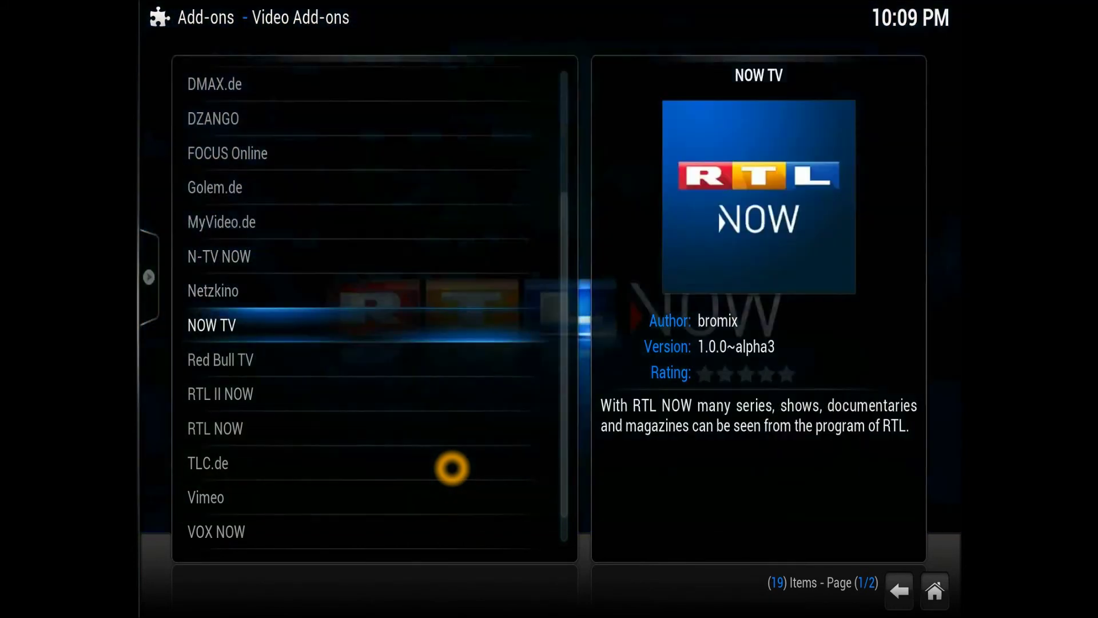
pyautogui.press('Down')
pyautogui.press('Down')
pyautogui.press('Down')
pyautogui.press('Down')
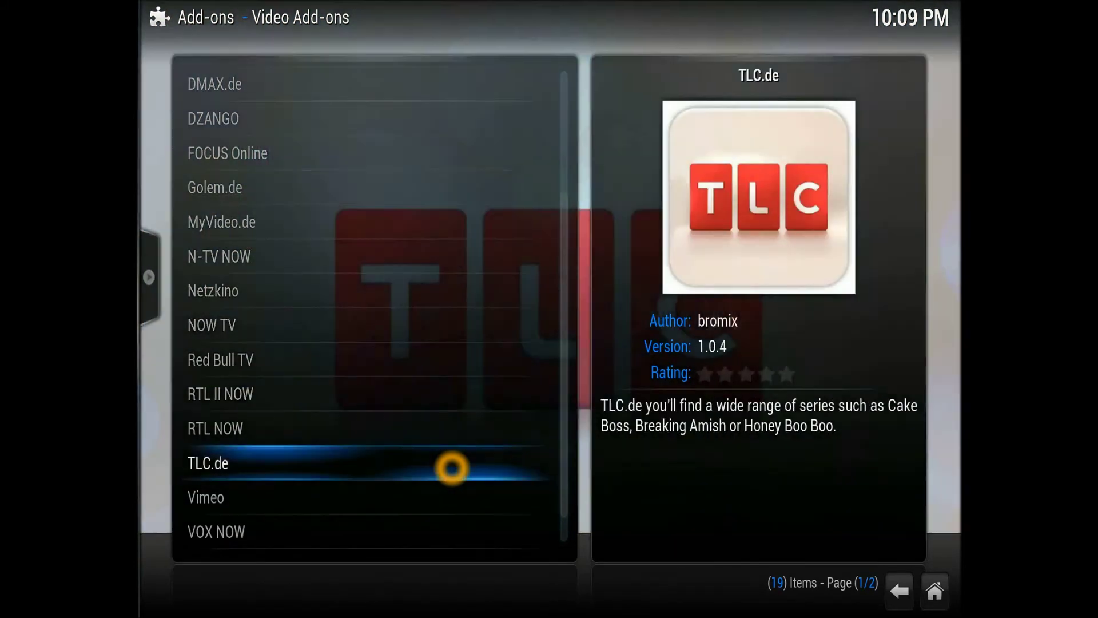
pyautogui.press('Up')
pyautogui.press('Up')
pyautogui.press('Up')
pyautogui.press('Up')
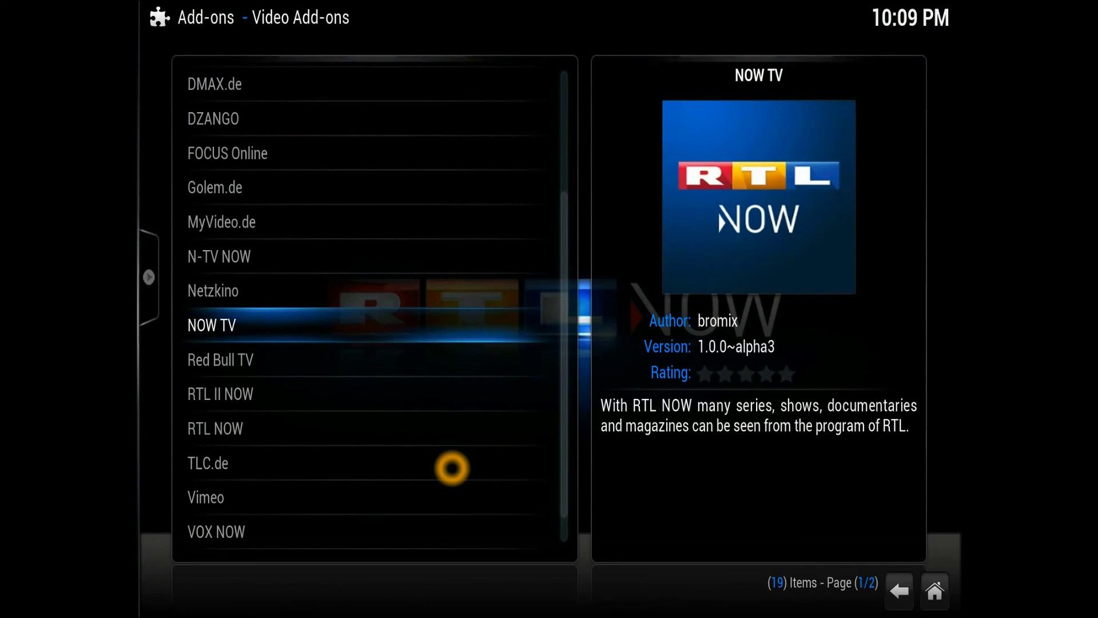
pyautogui.press('Down')
pyautogui.press('Down')
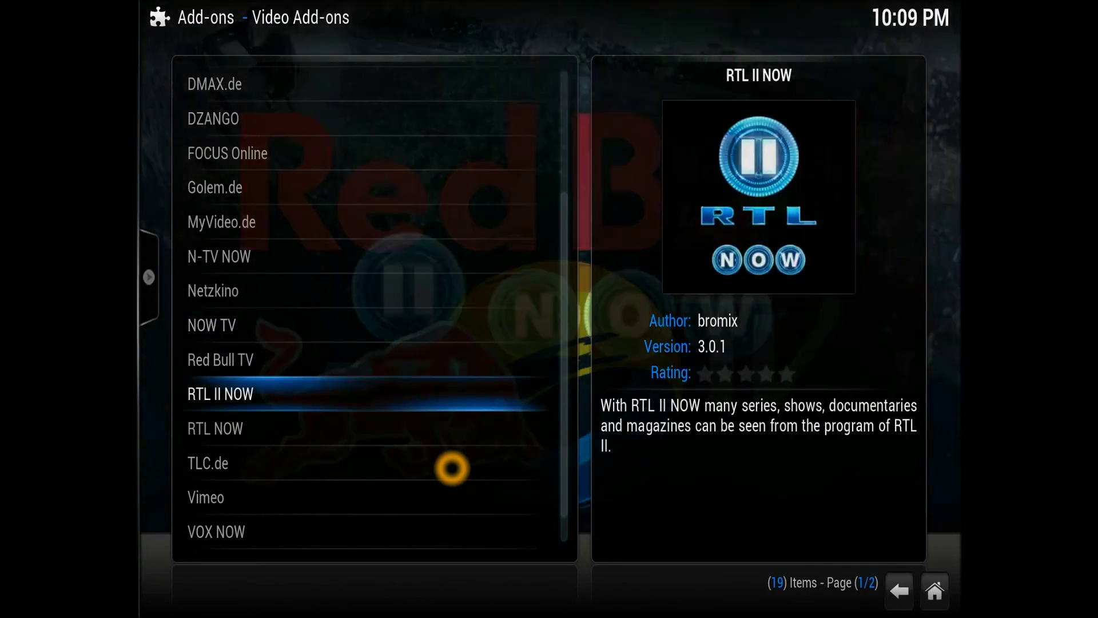
pyautogui.press('Up')
pyautogui.press('Down')
pyautogui.press('Down')
pyautogui.press('Down')
pyautogui.press('Down')
pyautogui.press('Down')
pyautogui.press('Down')
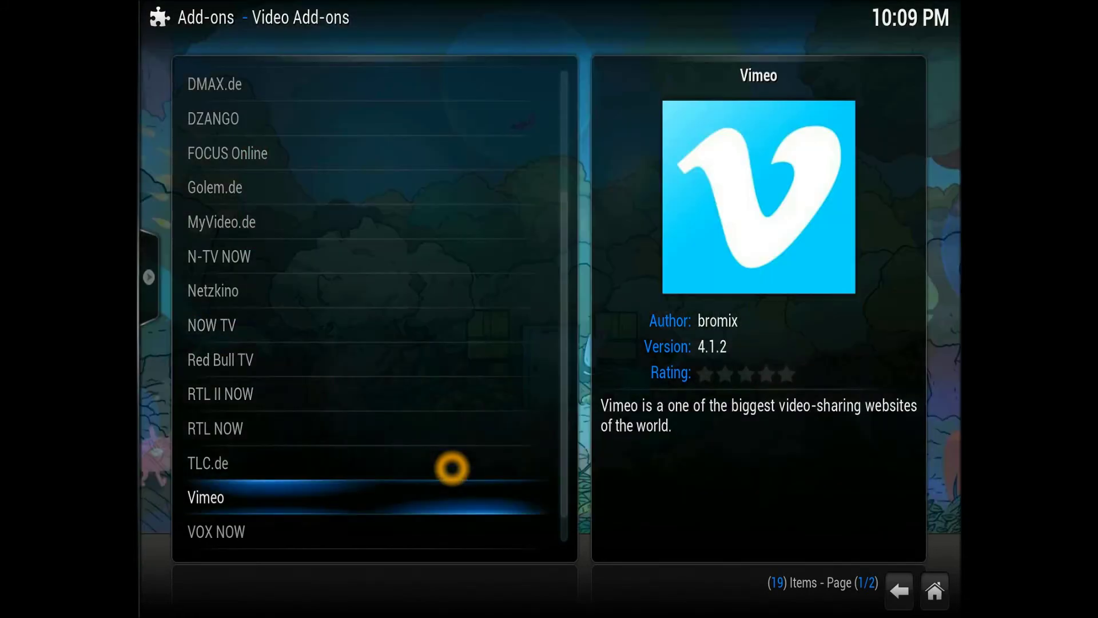
# - Install the Vimeo add-on from the list of video add-ons
pyautogui.press('Down')
pyautogui.press('Up')
pyautogui.press('Up')
pyautogui.press('Up')
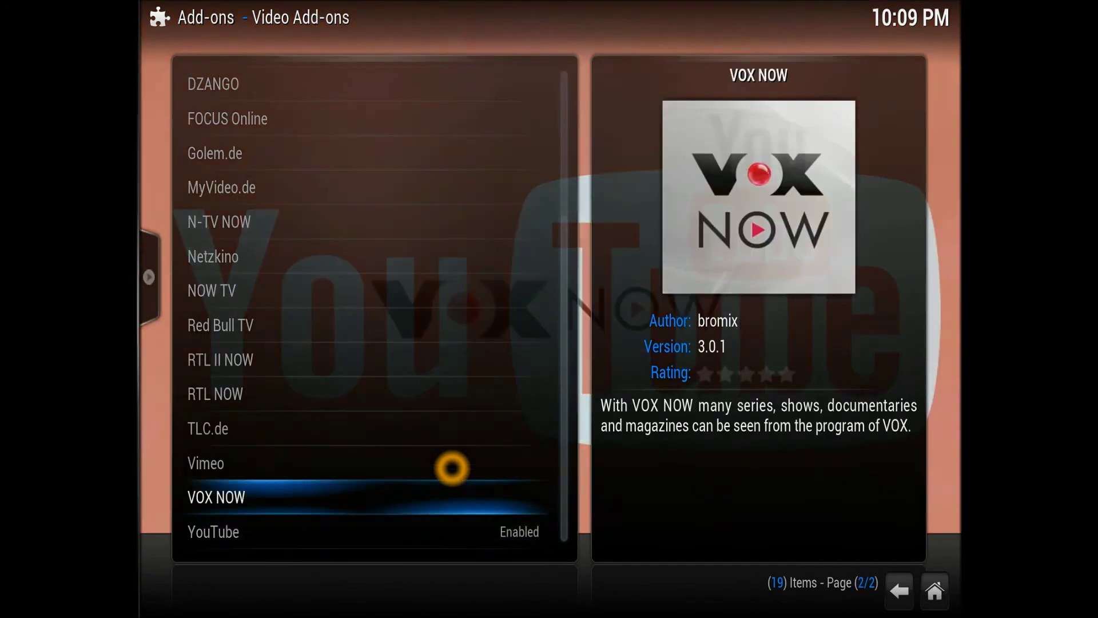
pyautogui.press('Return')
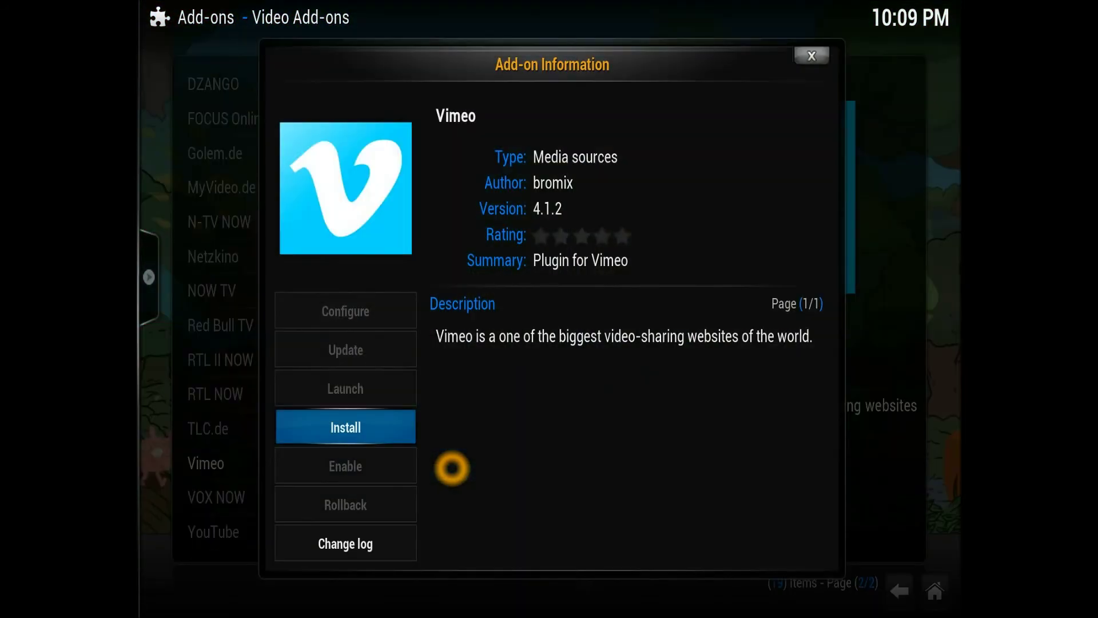
pyautogui.press('Return')
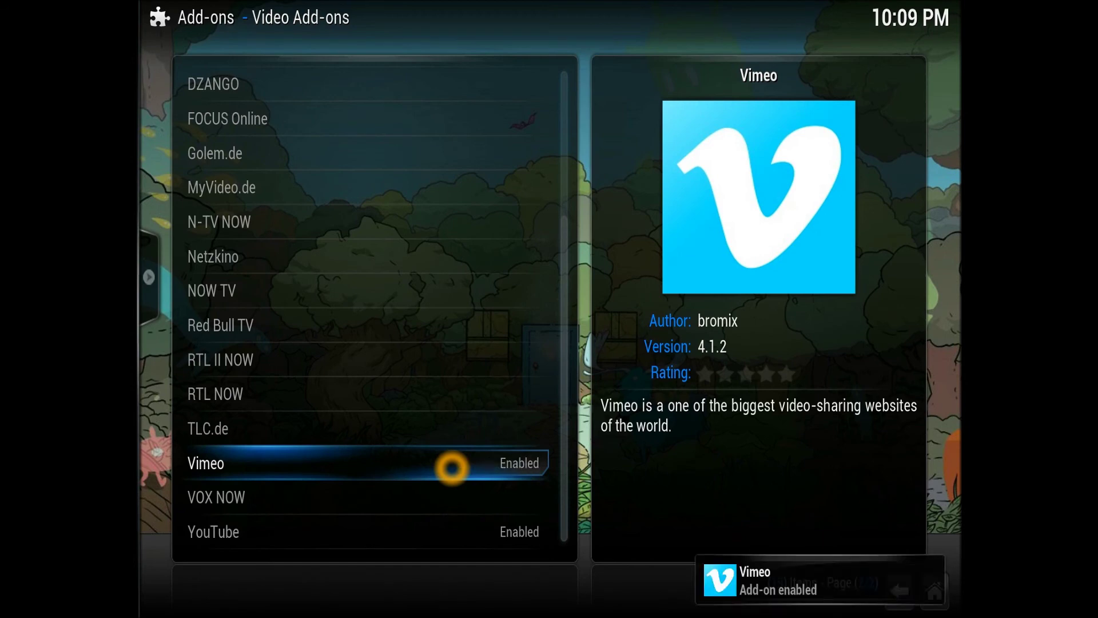
pyautogui.press('Down')
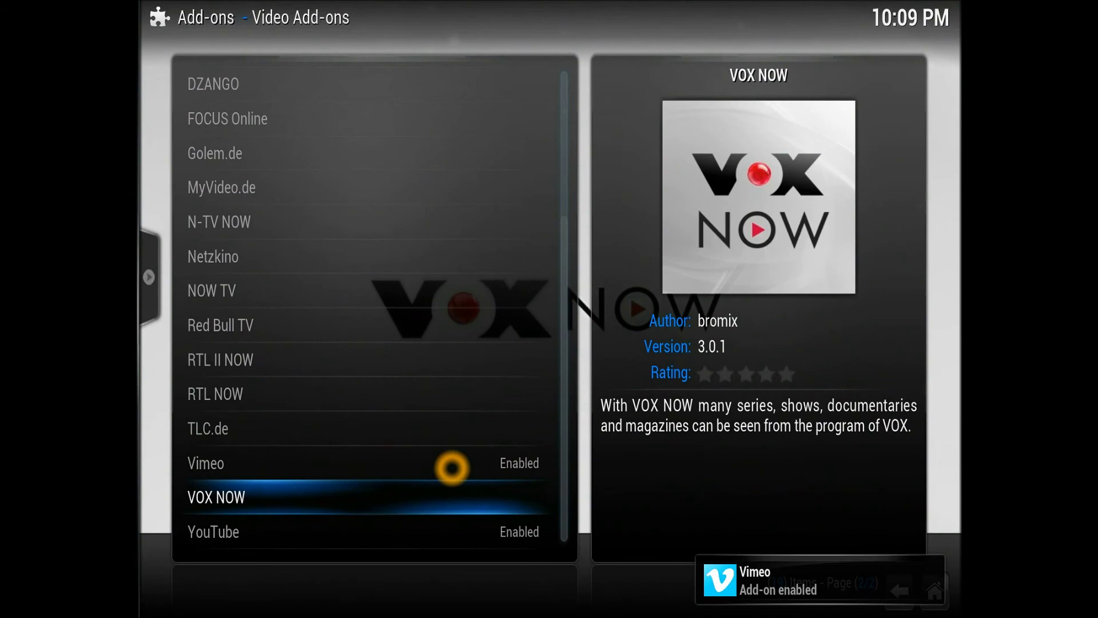